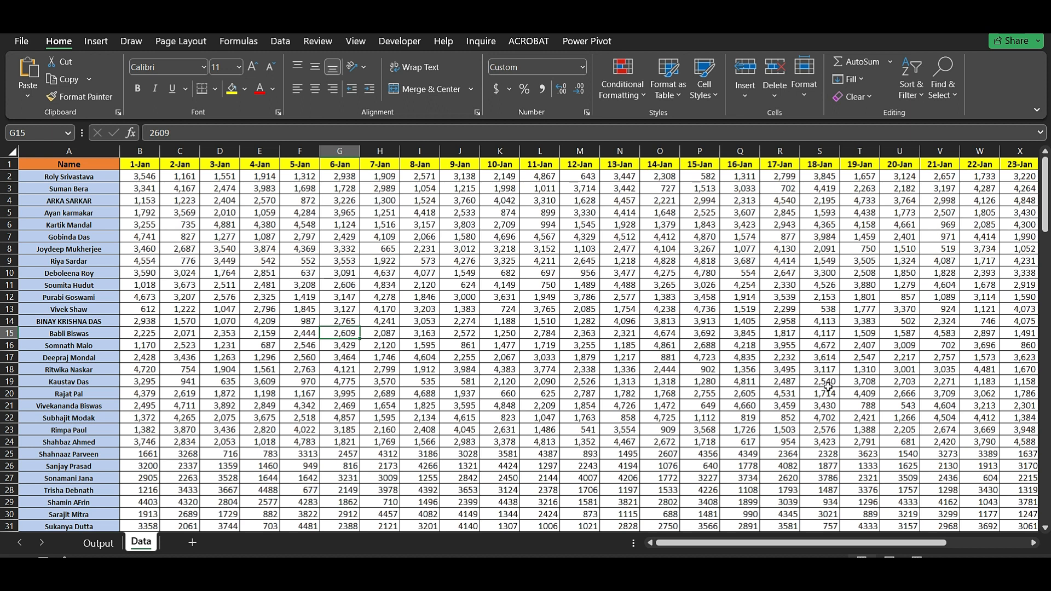
- Review the Data sheet's names and their 1-Jan to 31-Jan values
{"action": "left_click", "coordinate": [71, 152]}
{"action": "left_click", "coordinate": [77, 189]}
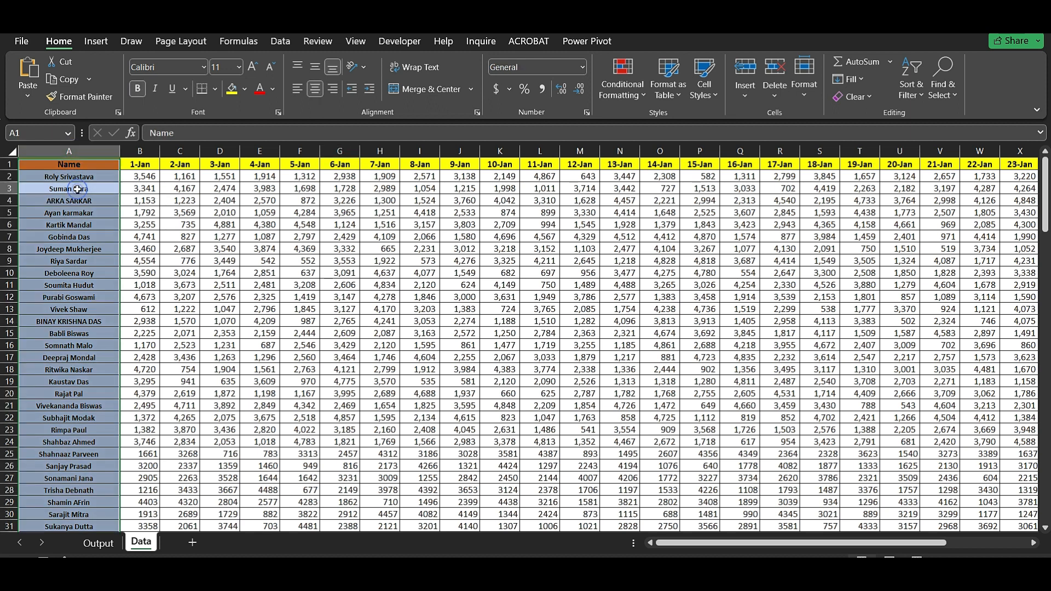
{"action": "left_click", "coordinate": [99, 248]}
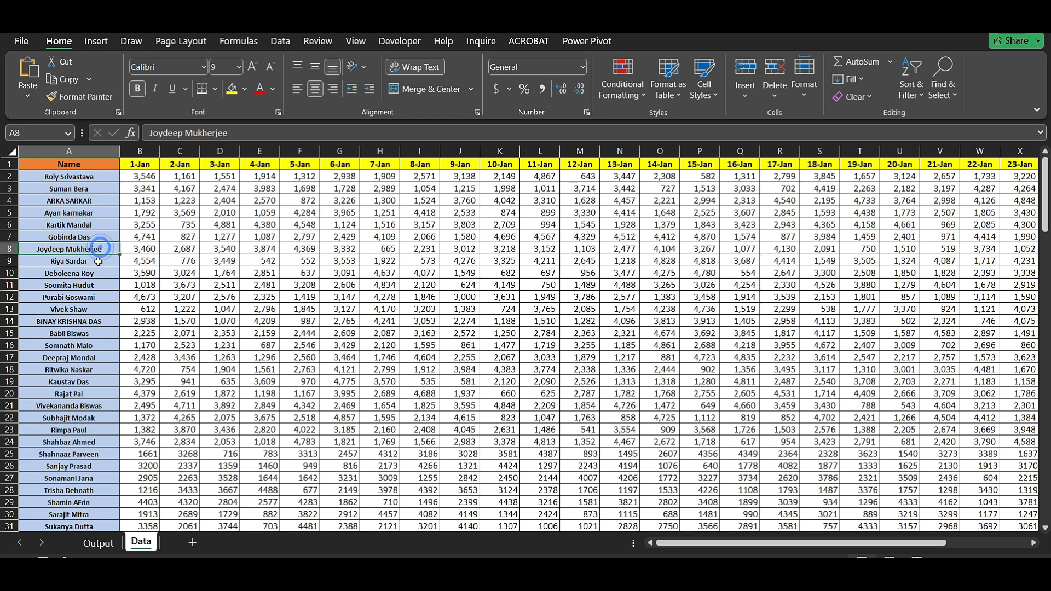
{"action": "left_click", "coordinate": [141, 151]}
{"action": "left_click_drag", "start_coordinate": [861, 545], "coordinate": [950, 543]}
{"action": "left_click", "coordinate": [1000, 151]}
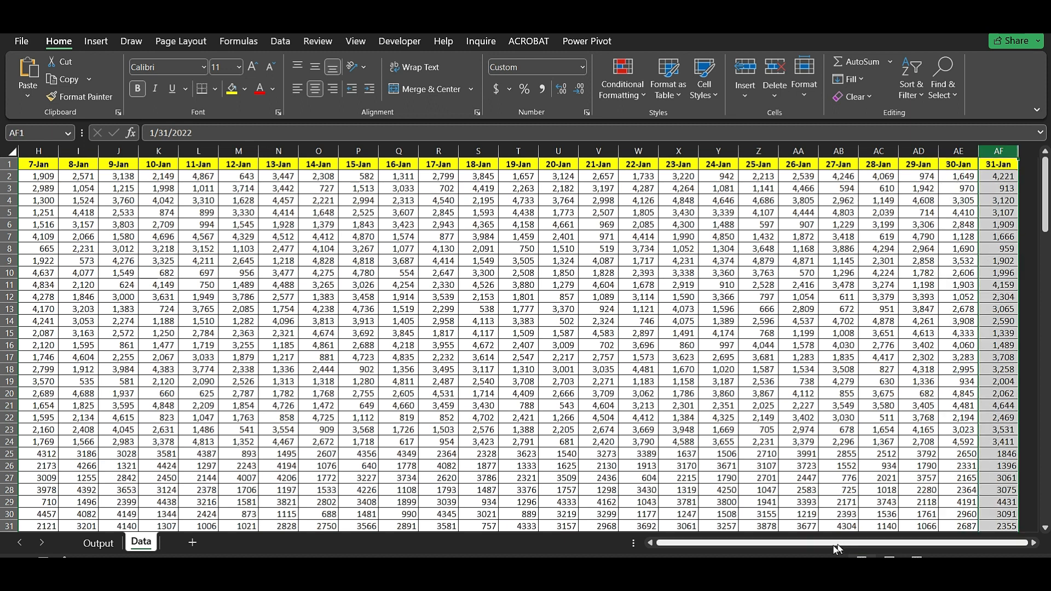
{"action": "left_click_drag", "start_coordinate": [838, 547], "coordinate": [800, 554]}
{"action": "left_click_drag", "start_coordinate": [1047, 211], "coordinate": [1048, 474]}
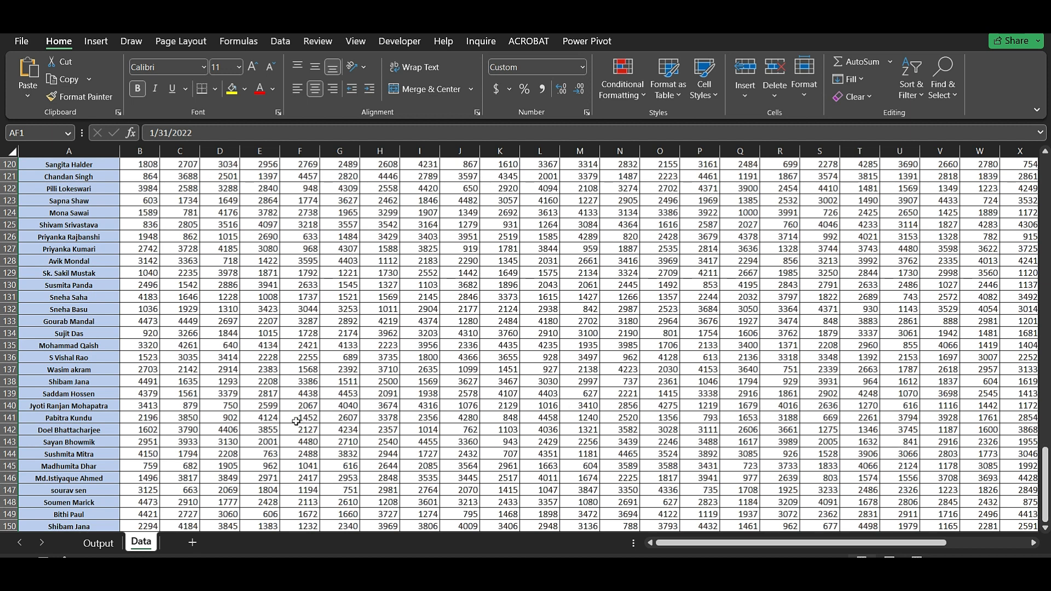
{"action": "scroll", "coordinate": [281, 428], "scroll_direction": "down", "scroll_amount": 3}
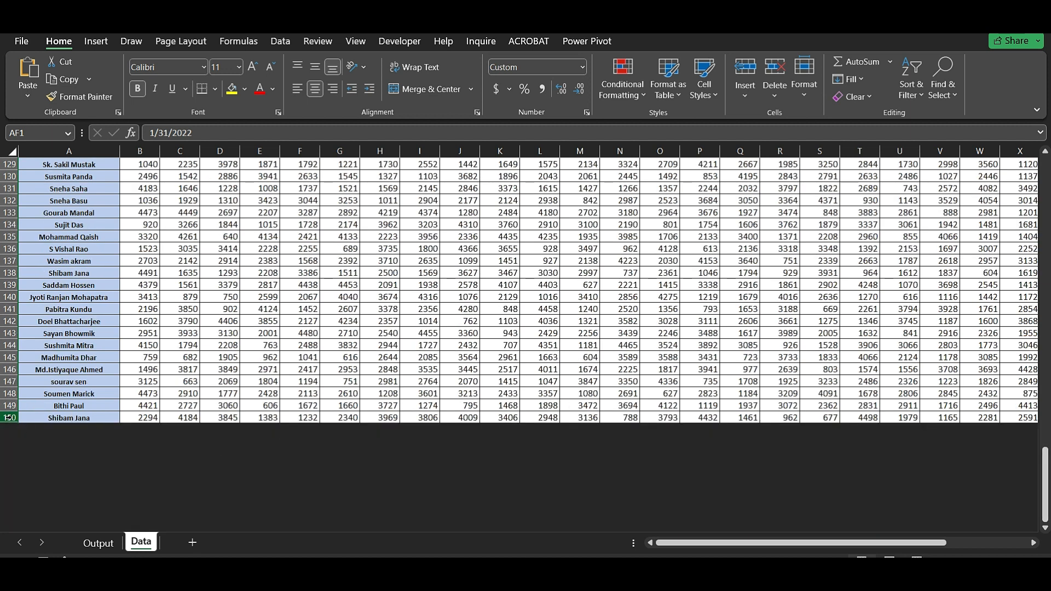
{"action": "scroll", "coordinate": [634, 408], "scroll_direction": "up", "scroll_amount": 15}
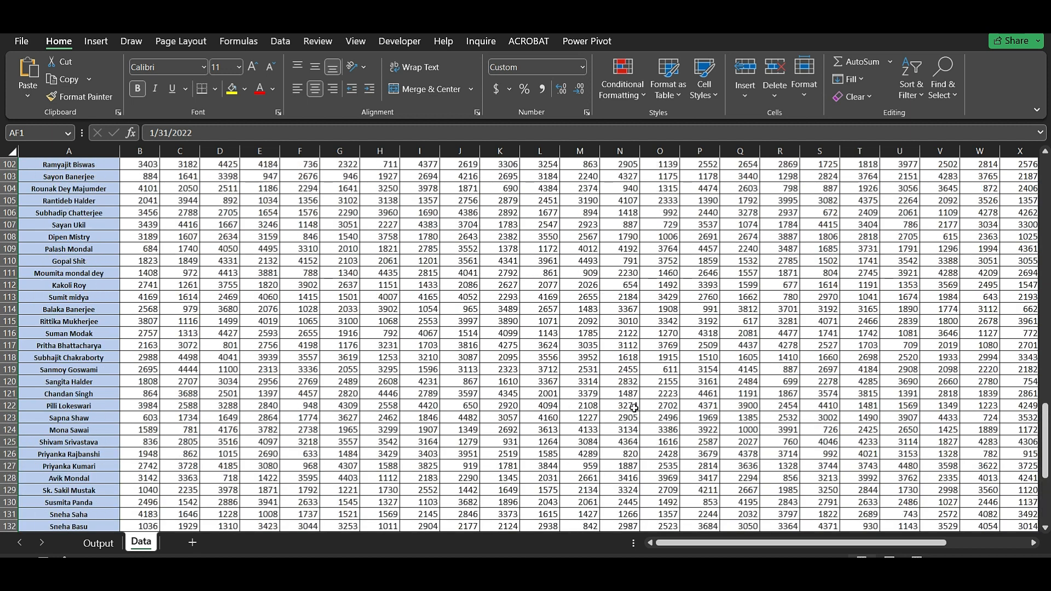
{"action": "scroll", "coordinate": [634, 408], "scroll_direction": "up", "scroll_amount": 20}
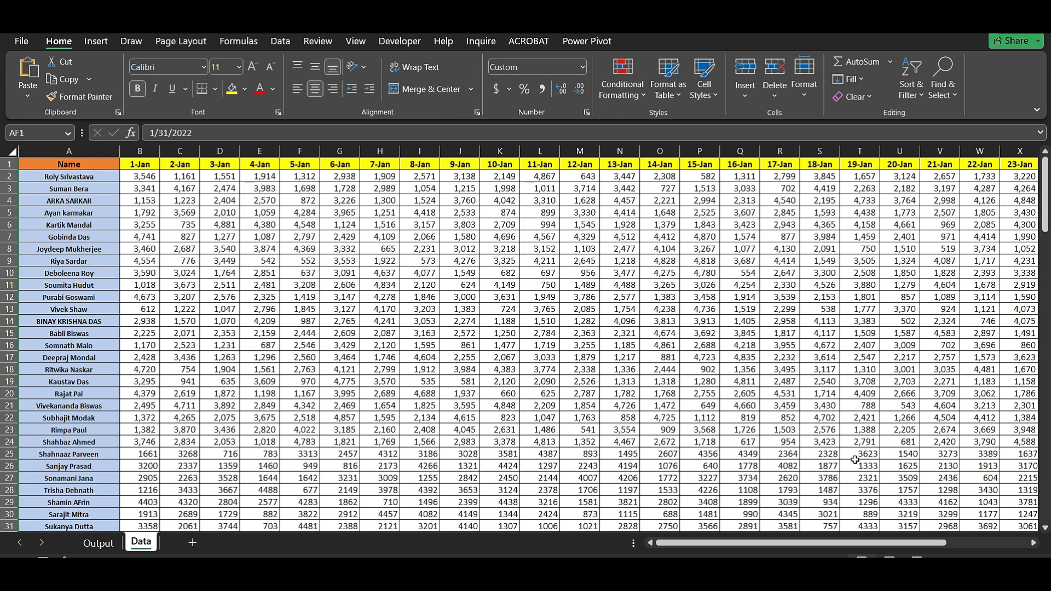
{"action": "left_click_drag", "start_coordinate": [843, 547], "coordinate": [780, 552]}
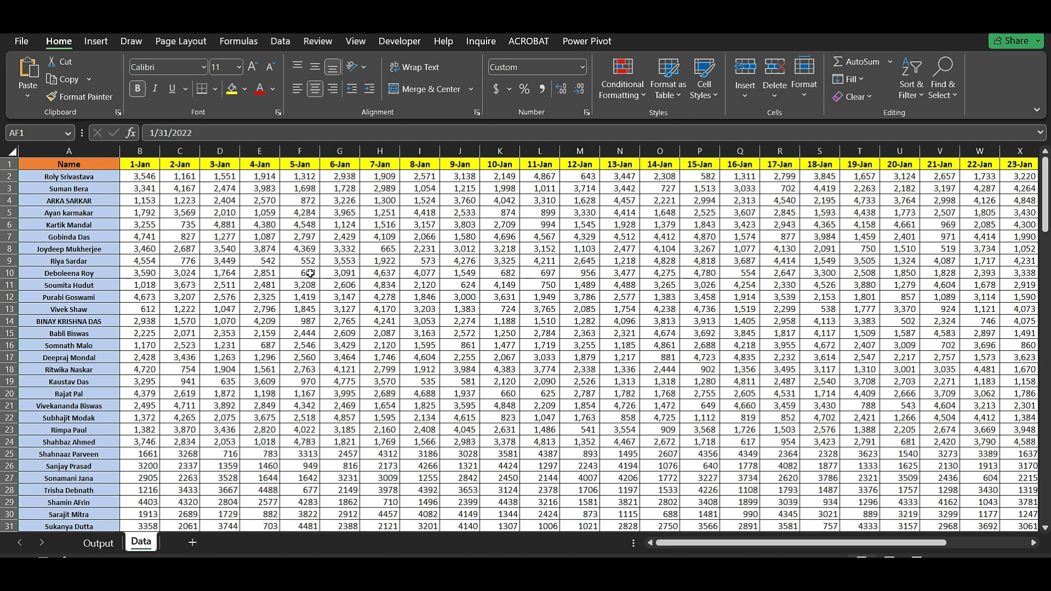
{"action": "left_click", "coordinate": [146, 176]}
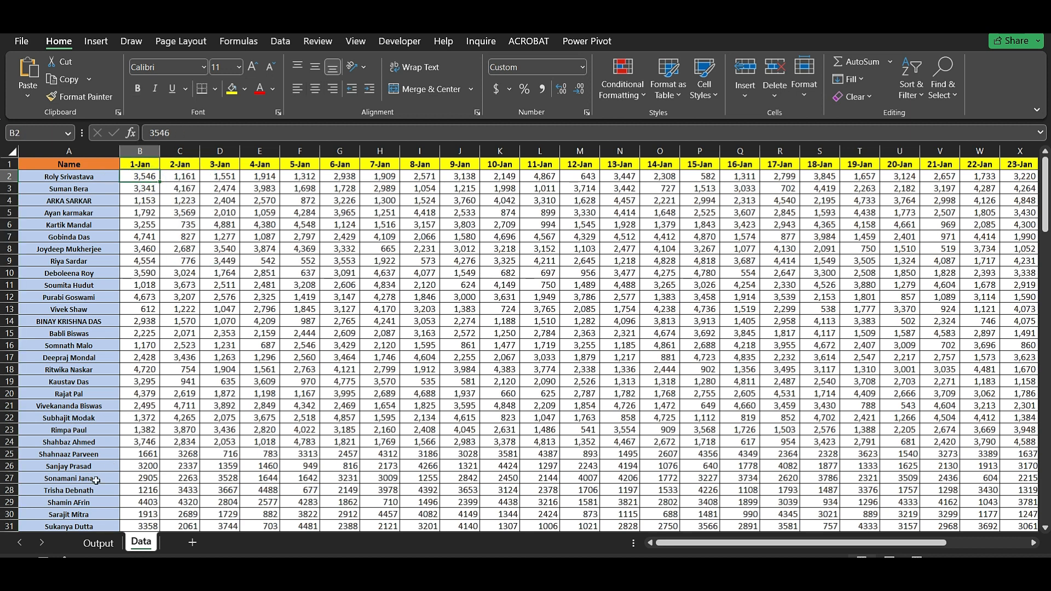
- On the Output sheet, select the names in A2:A16 and scroll across the date columns
{"action": "left_click", "coordinate": [100, 543]}
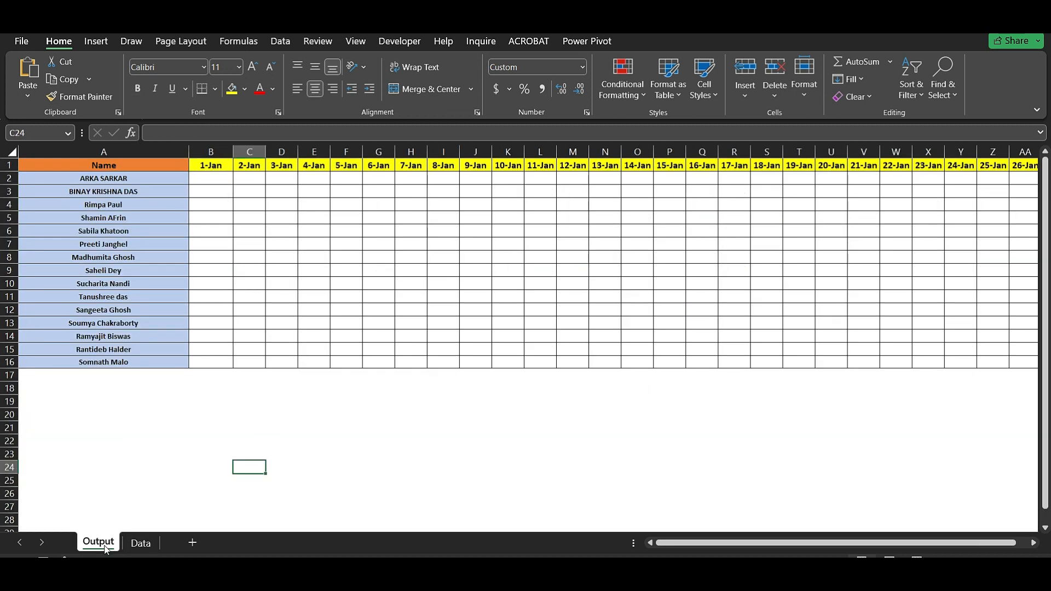
{"action": "left_click", "coordinate": [141, 543]}
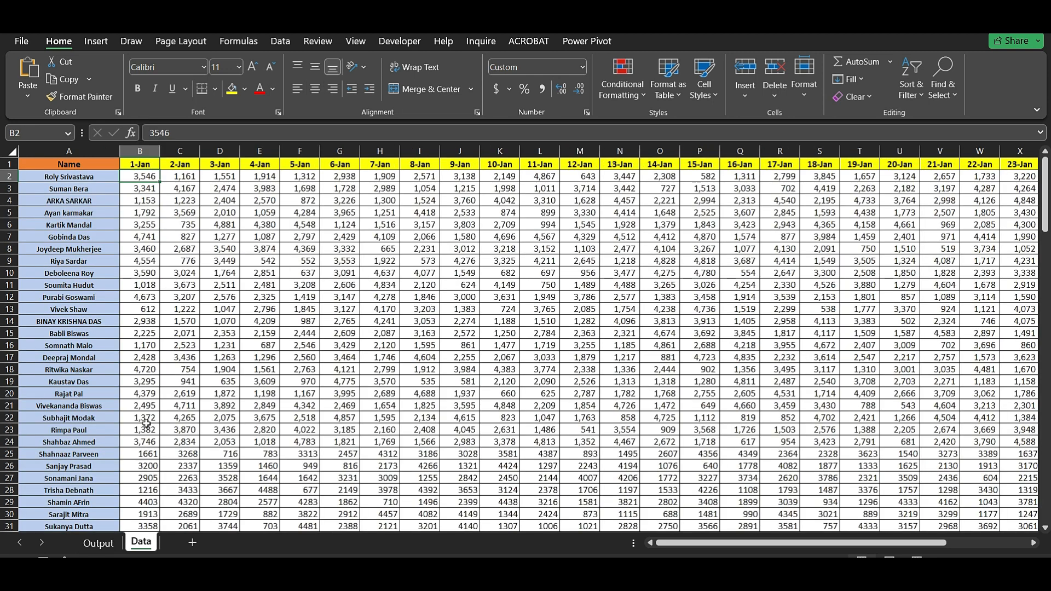
{"action": "left_click", "coordinate": [99, 543]}
{"action": "left_click_drag", "start_coordinate": [111, 178], "coordinate": [112, 362]}
{"action": "left_click", "coordinate": [241, 311]}
{"action": "left_click_drag", "start_coordinate": [725, 545], "coordinate": [811, 545]}
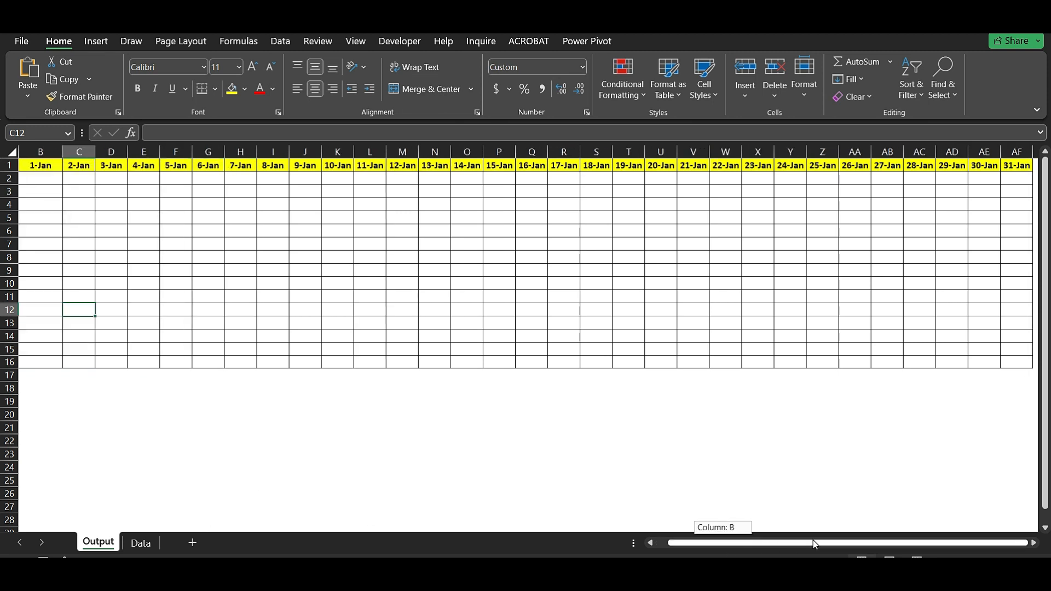
{"action": "left_click_drag", "start_coordinate": [715, 556], "coordinate": [657, 547]}
- Select cell B2, the first 1-Jan cell, for the lookup formula
{"action": "left_click", "coordinate": [224, 178]}
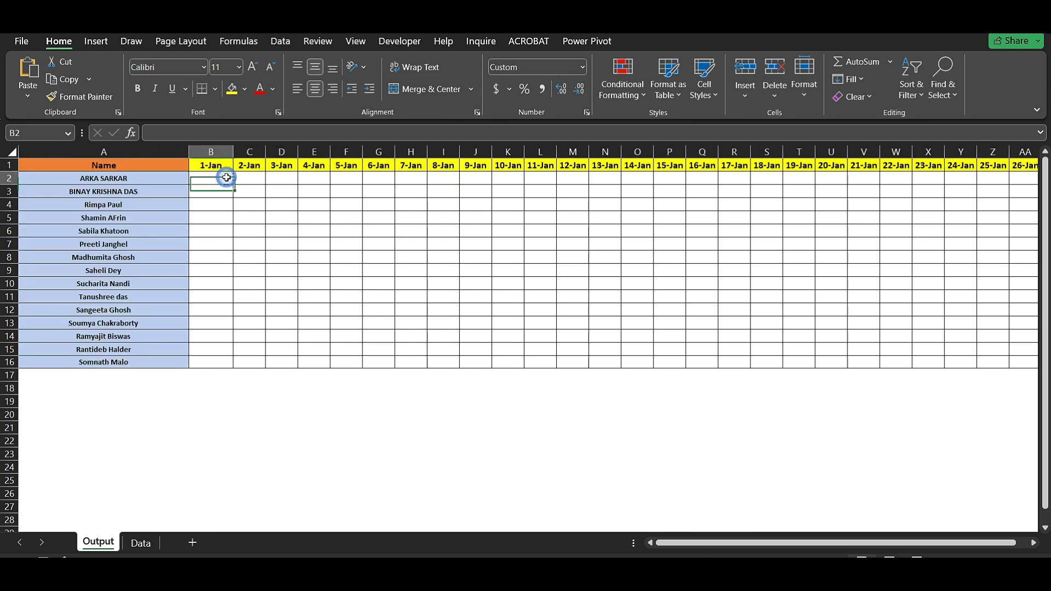
{"action": "left_click", "coordinate": [246, 178]}
{"action": "left_click", "coordinate": [290, 179]}
{"action": "left_click", "coordinate": [359, 177]}
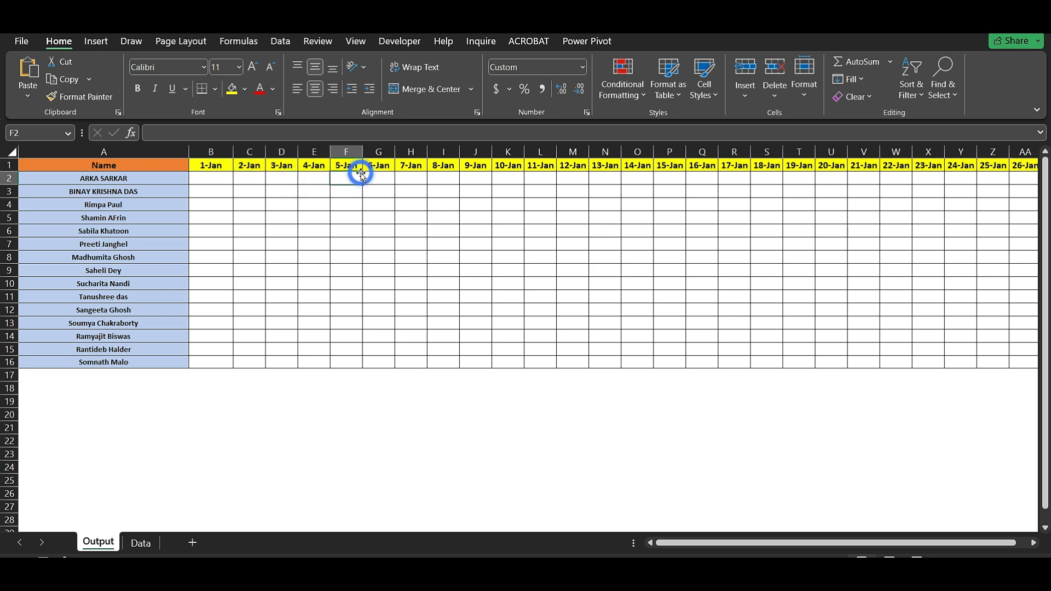
{"action": "left_click", "coordinate": [223, 180]}
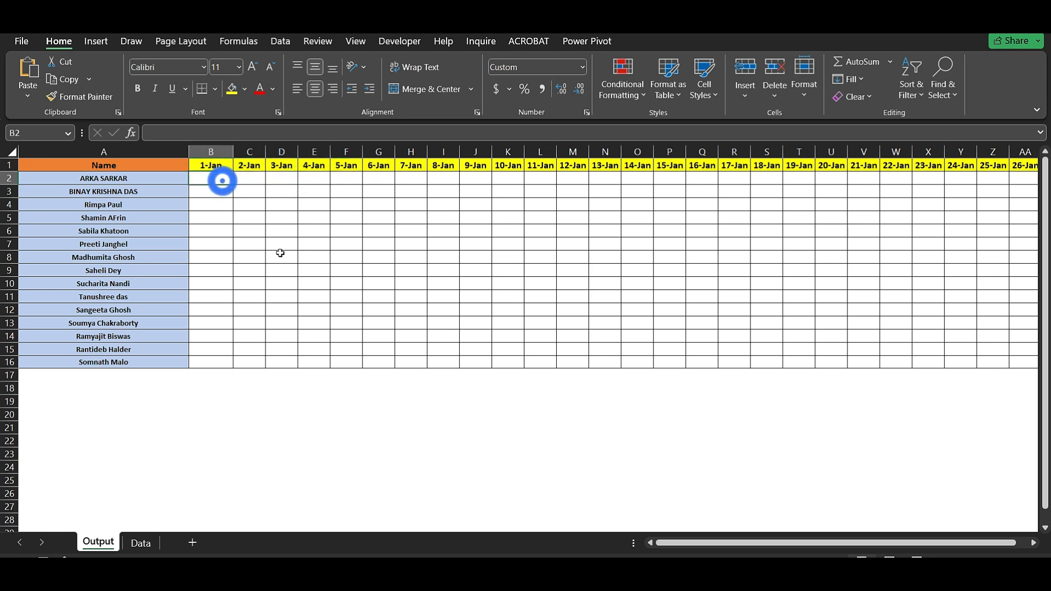
{"action": "type", "text": "=vlo"}
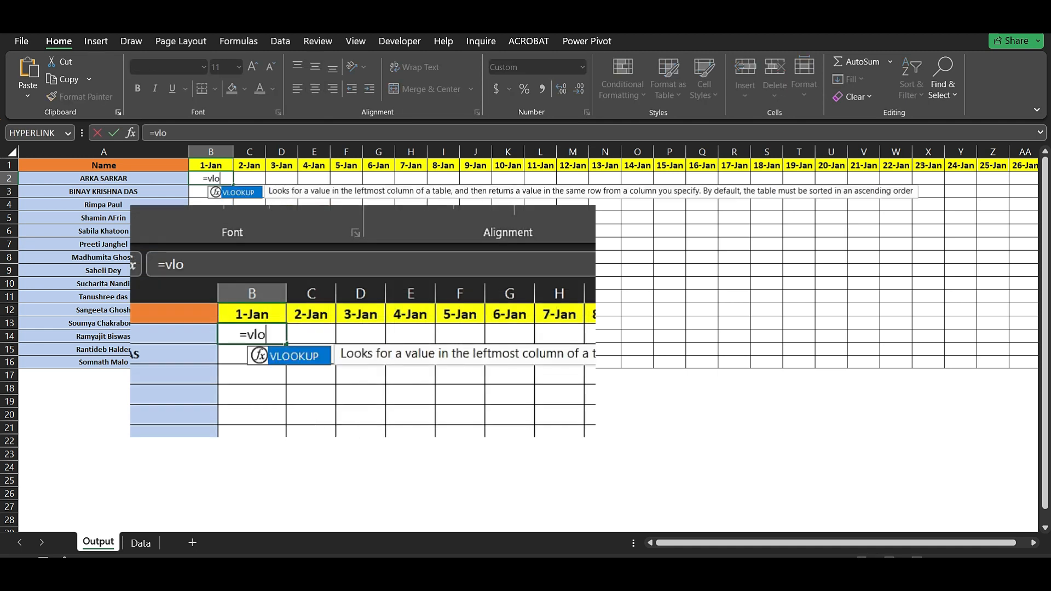
{"action": "key", "text": "Tab"}
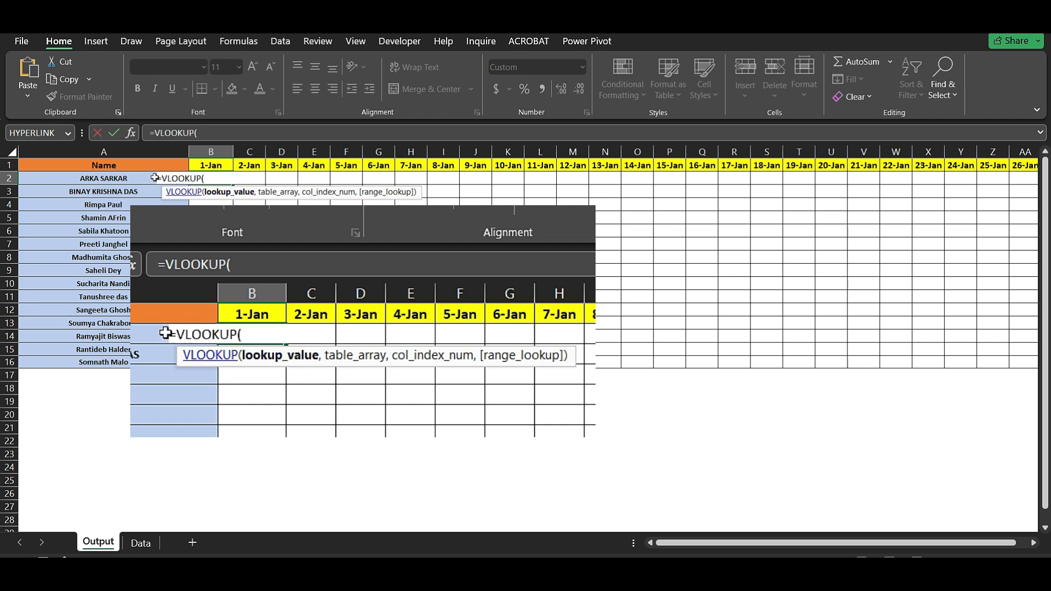
{"action": "left_click", "coordinate": [113, 178]}
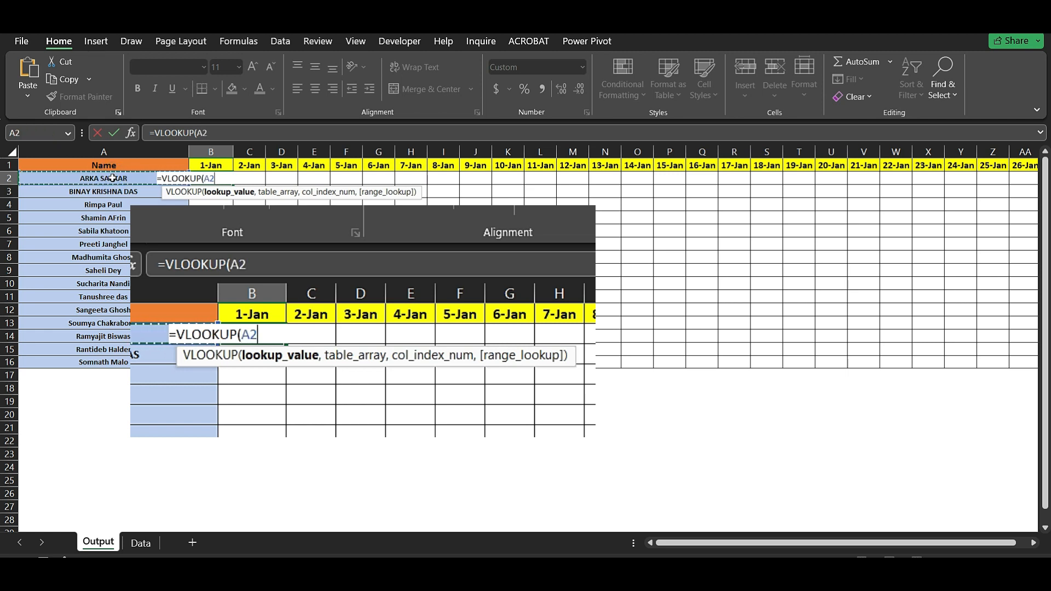
{"action": "type", "text": ","}
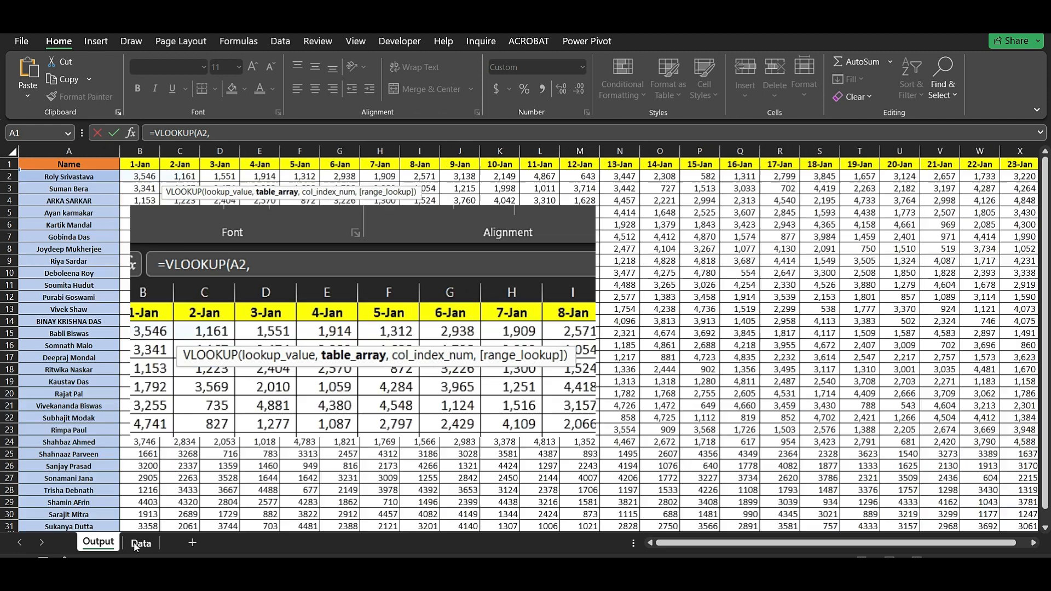
- Use all rows of the Data sheet (Data!1:1048576) as the lookup table
{"action": "left_click", "coordinate": [140, 543]}
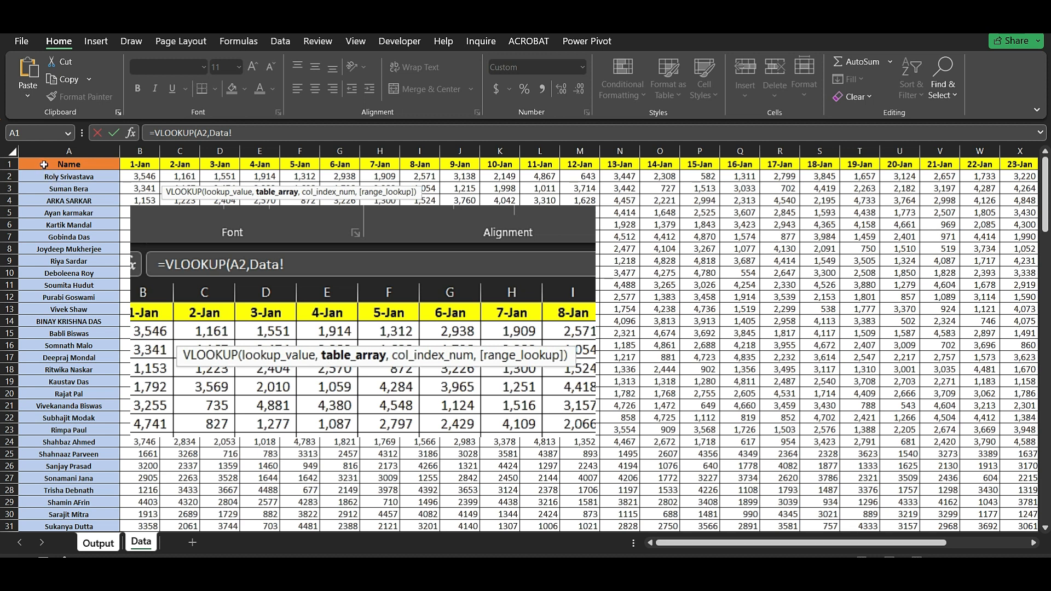
{"action": "left_click_drag", "start_coordinate": [44, 165], "coordinate": [72, 166]}
{"action": "left_click_drag", "start_coordinate": [72, 167], "coordinate": [1000, 459]}
{"action": "left_click_drag", "start_coordinate": [2, 472], "coordinate": [3, 152]}
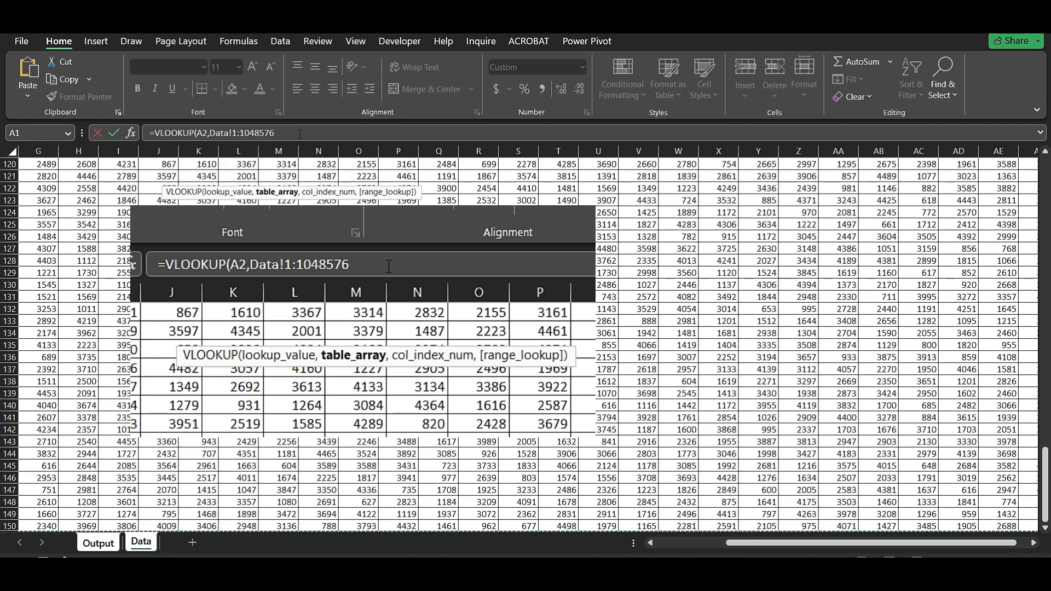
{"action": "left_click", "coordinate": [300, 134]}
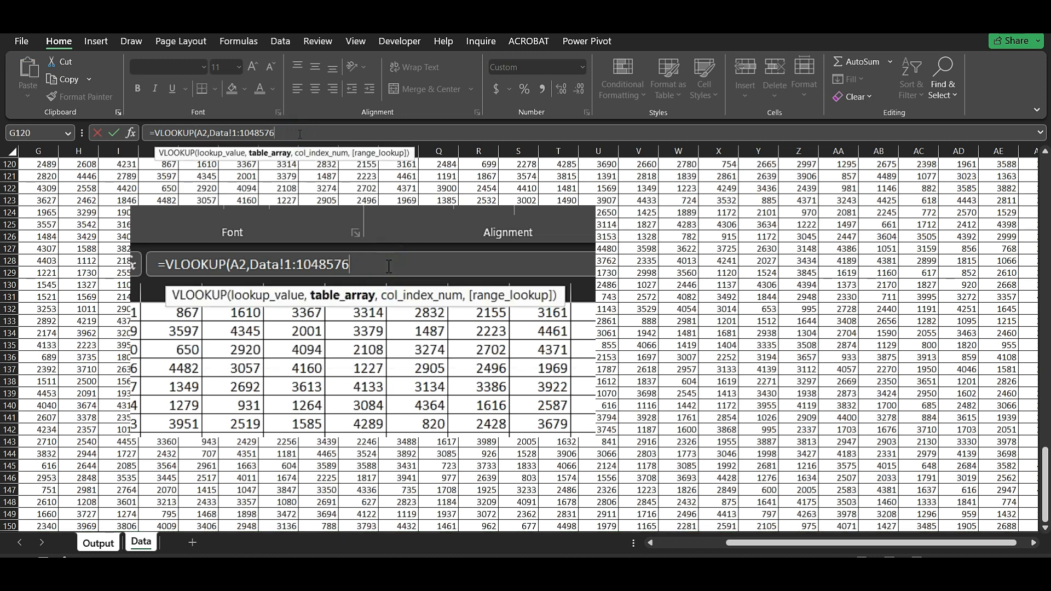
- Finish the formula with column index 2 and FALSE for an exact match
{"action": "type", "text": ","}
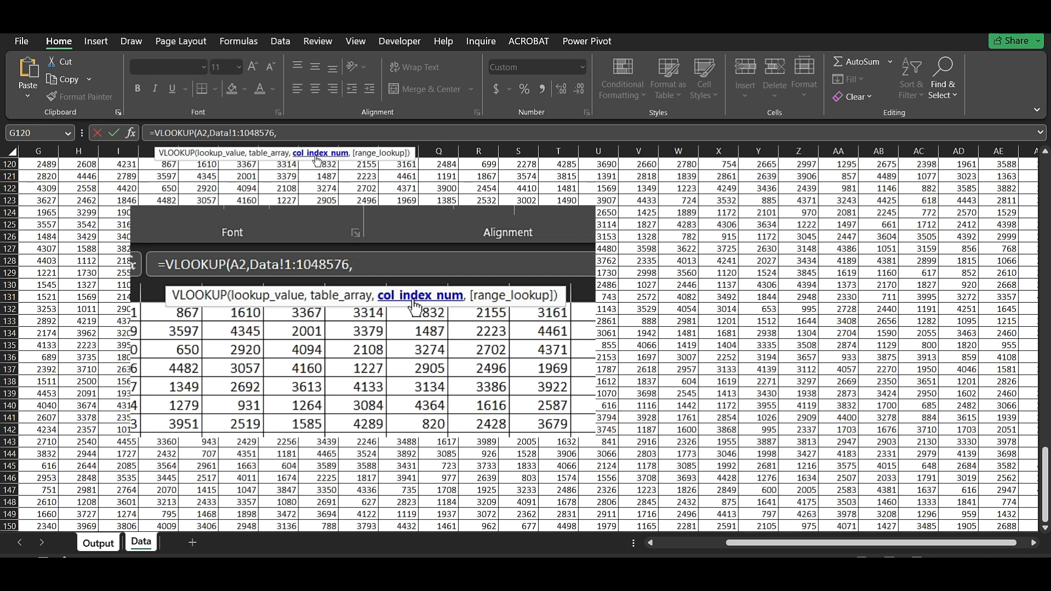
{"action": "type", "text": "2,"}
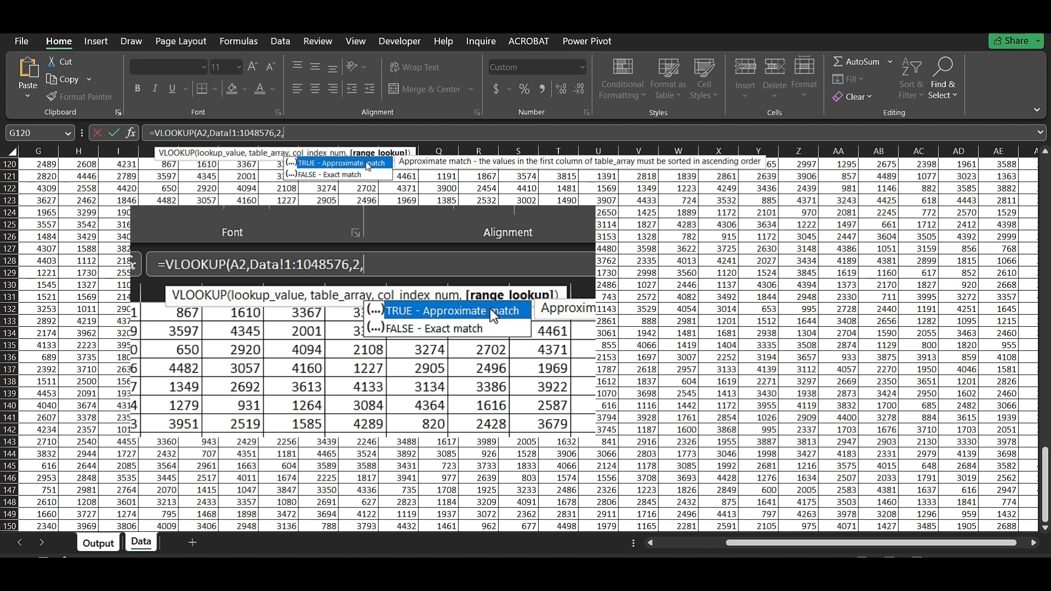
{"action": "left_click", "coordinate": [336, 176]}
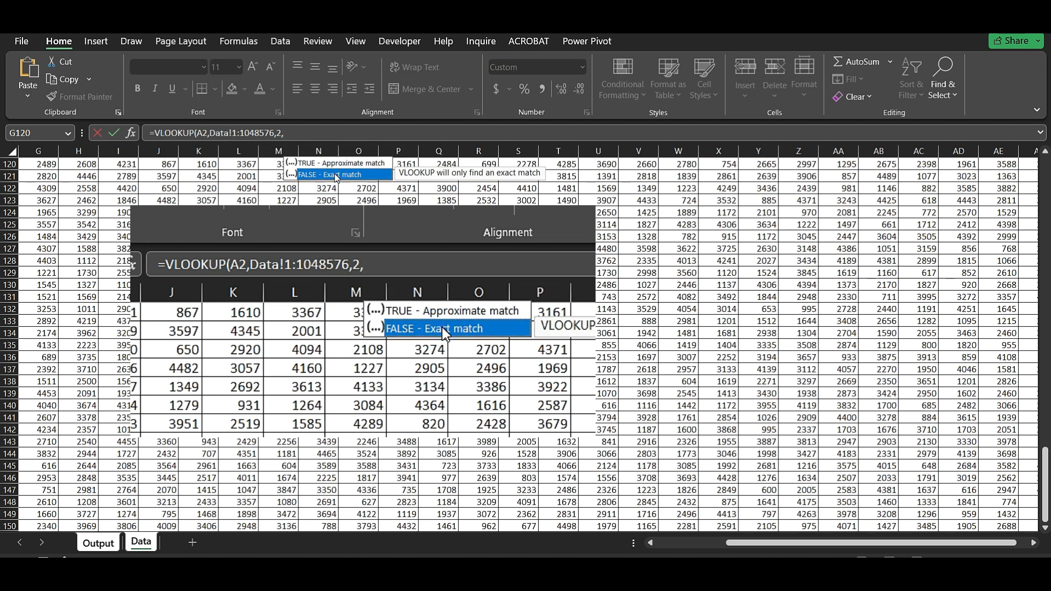
{"action": "double_click", "coordinate": [336, 175]}
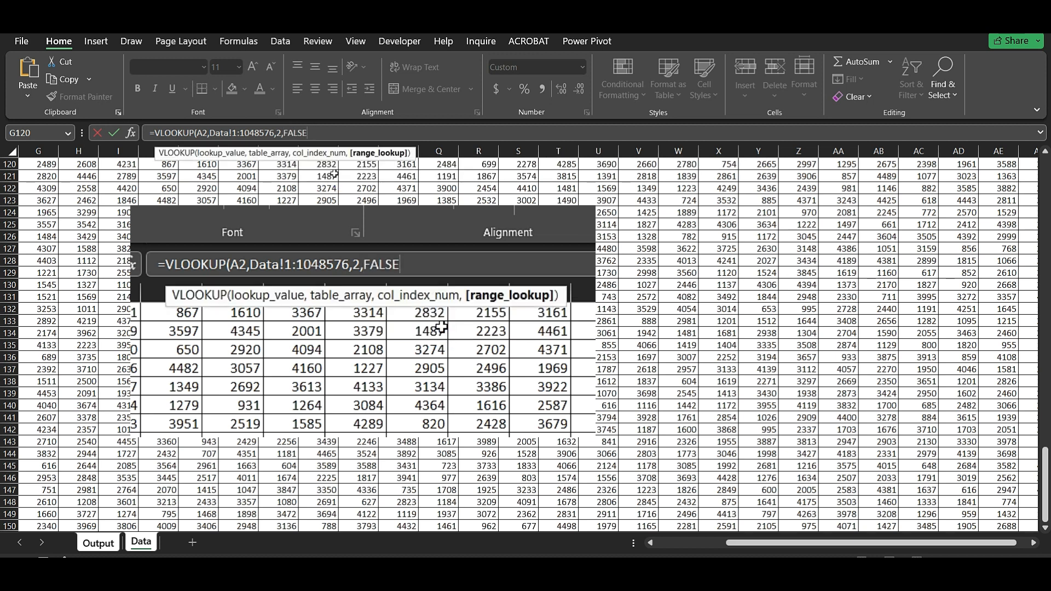
{"action": "type", "text": ")"}
{"action": "key", "text": "Return"}
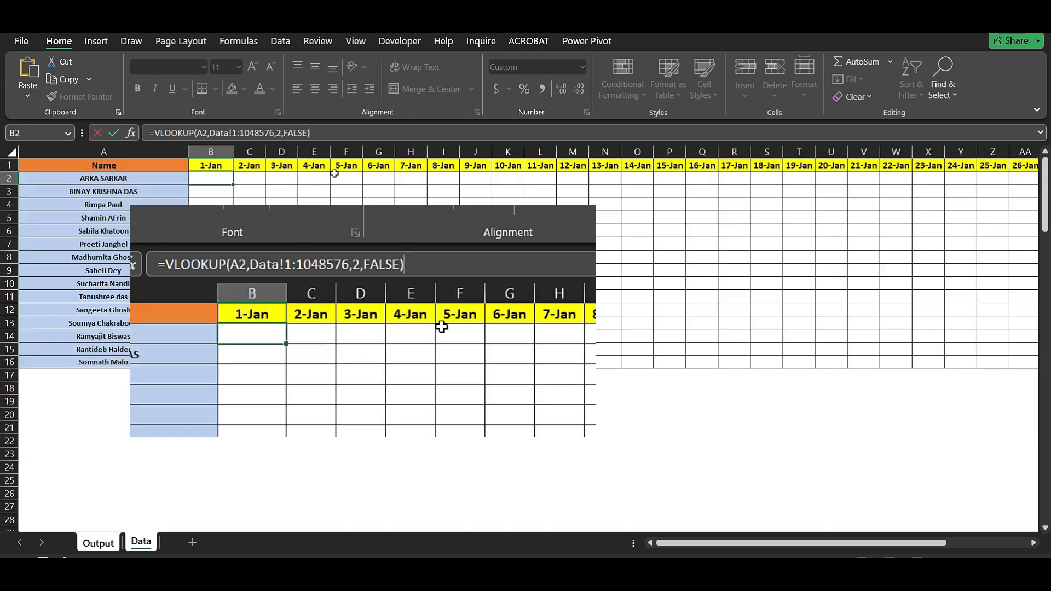
- Commit =VLOOKUP(A2,Data!1:1048576,2,FALSE) in B2 so it shows 1,153
{"action": "left_click", "coordinate": [213, 179]}
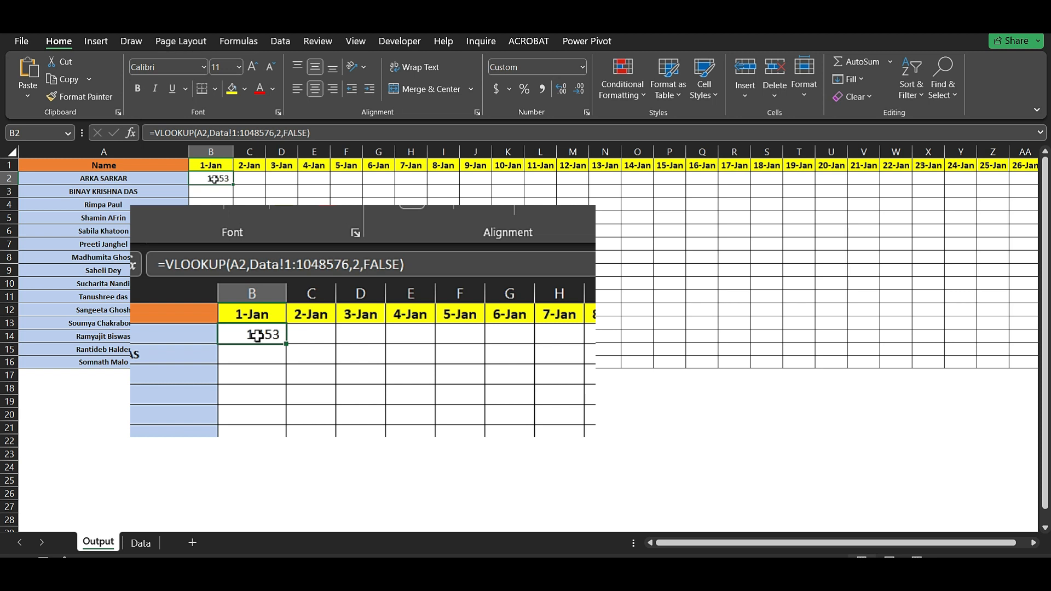
{"action": "double_click", "coordinate": [214, 179]}
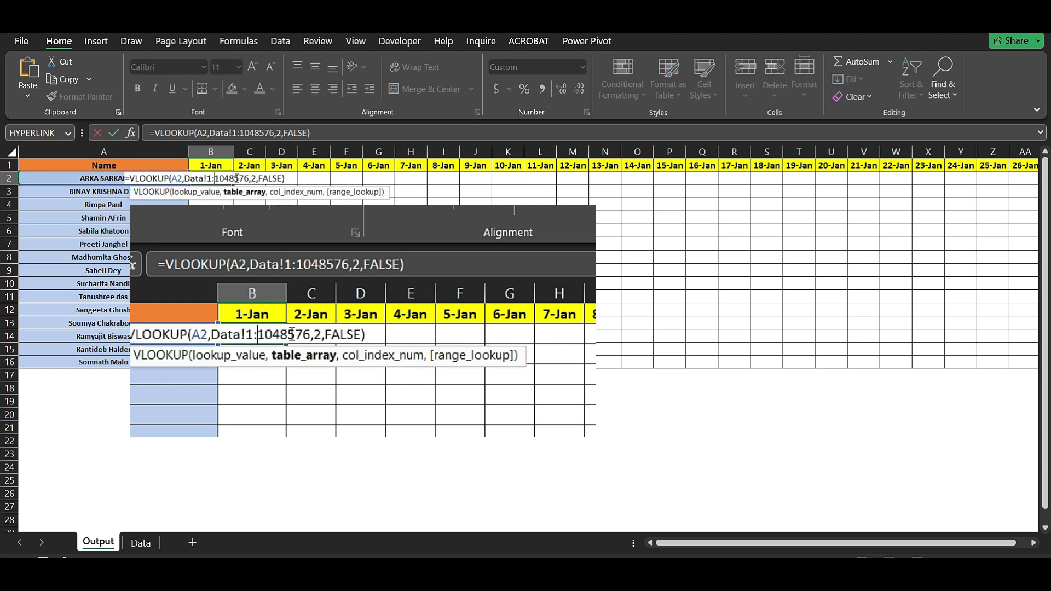
{"action": "left_click", "coordinate": [253, 177]}
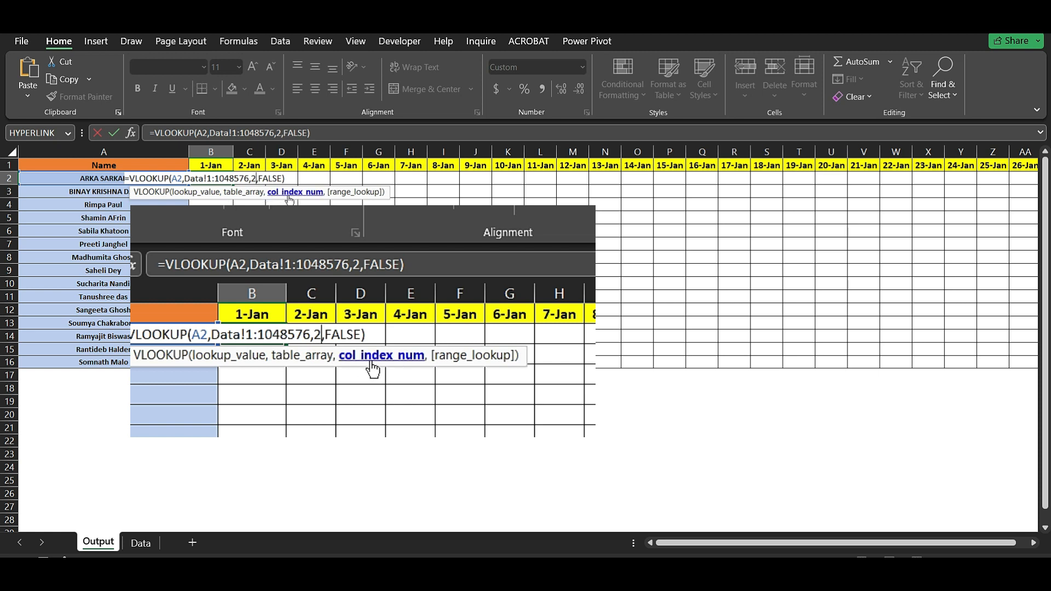
{"action": "key", "text": "Return"}
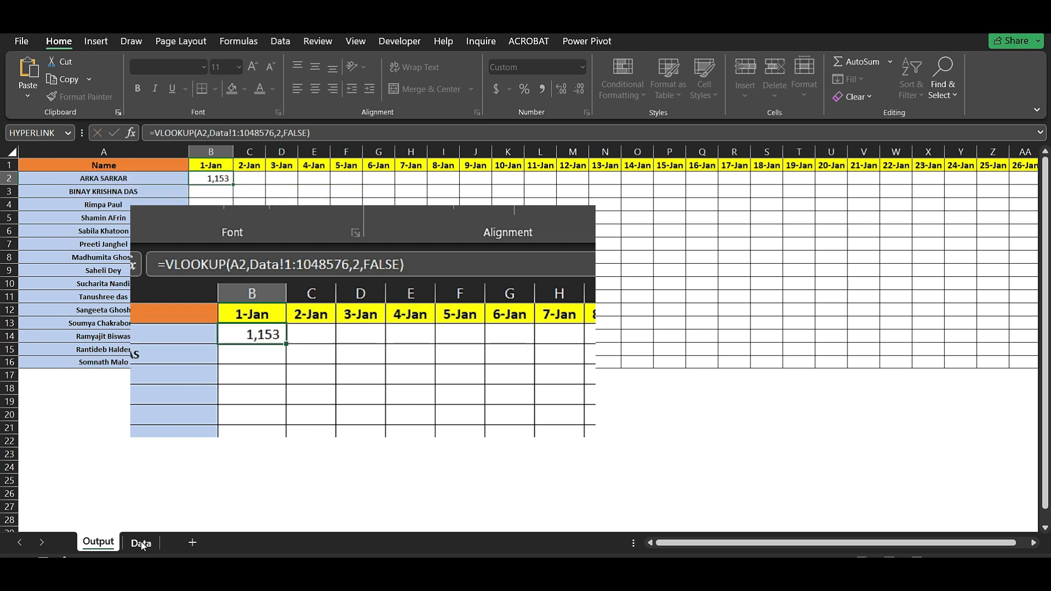
- Check the 1-Jan column B on the Data sheet against the result, then return to Output
{"action": "left_click", "coordinate": [142, 543]}
{"action": "left_click_drag", "start_coordinate": [833, 544], "coordinate": [669, 547]}
{"action": "scroll", "coordinate": [1048, 349], "scroll_direction": "up", "scroll_amount": 1}
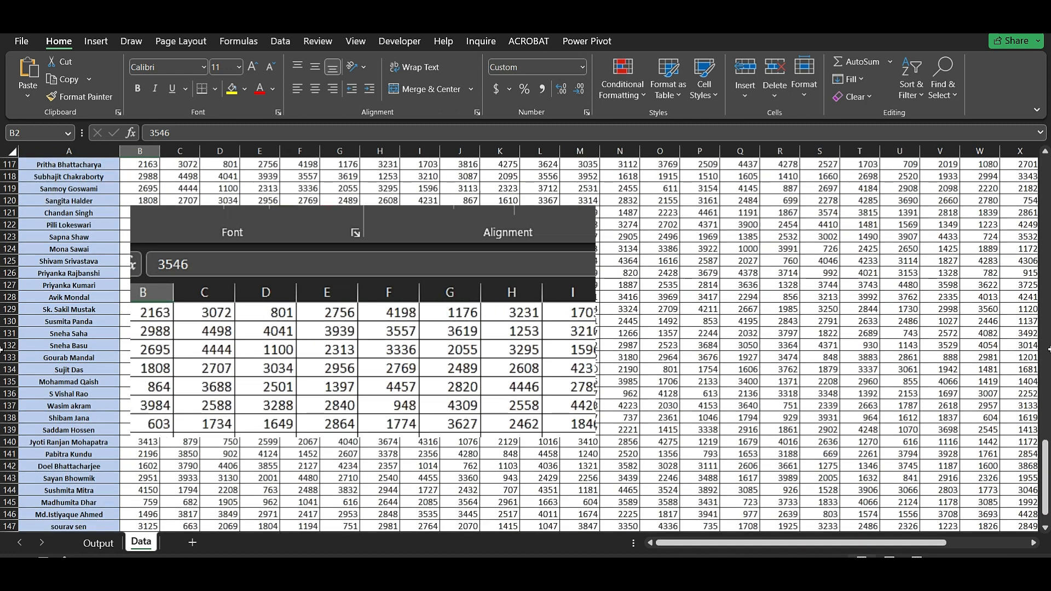
{"action": "scroll", "coordinate": [1048, 349], "scroll_direction": "up", "scroll_amount": 2}
{"action": "scroll", "coordinate": [1035, 346], "scroll_direction": "up", "scroll_amount": 20}
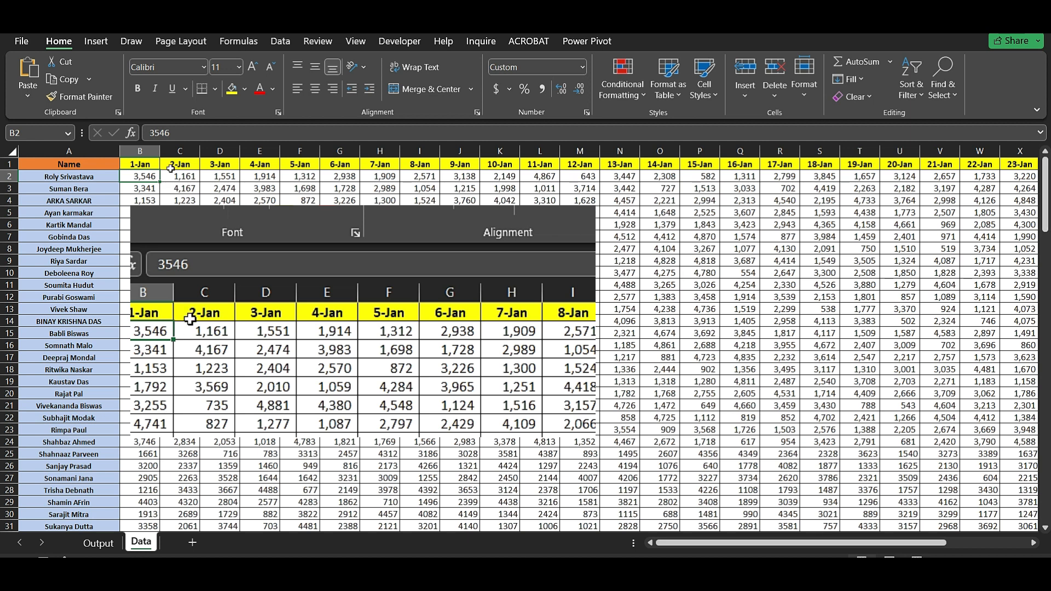
{"action": "left_click", "coordinate": [142, 151]}
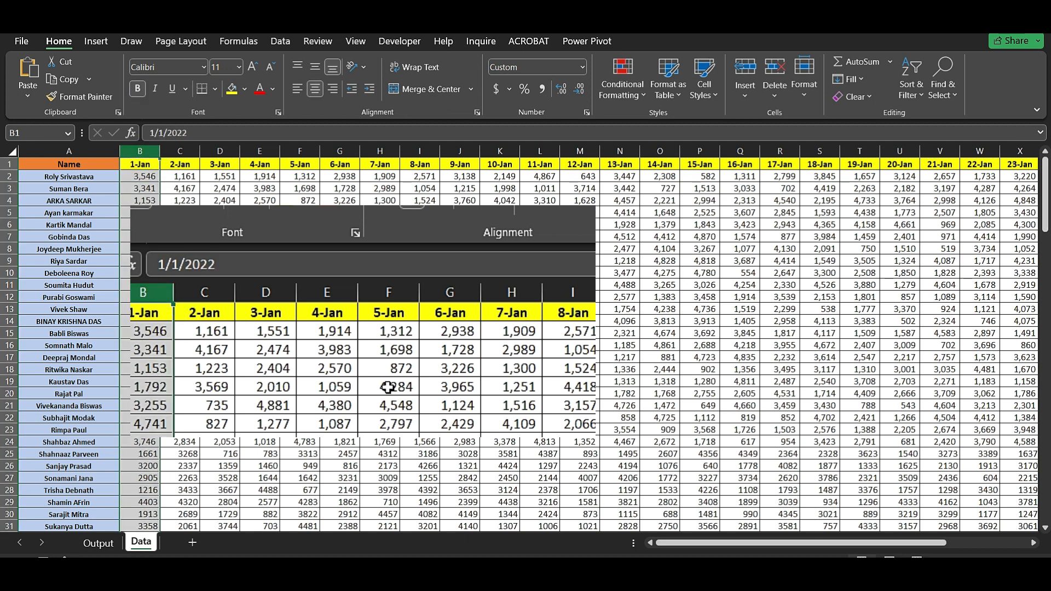
{"action": "left_click", "coordinate": [98, 544]}
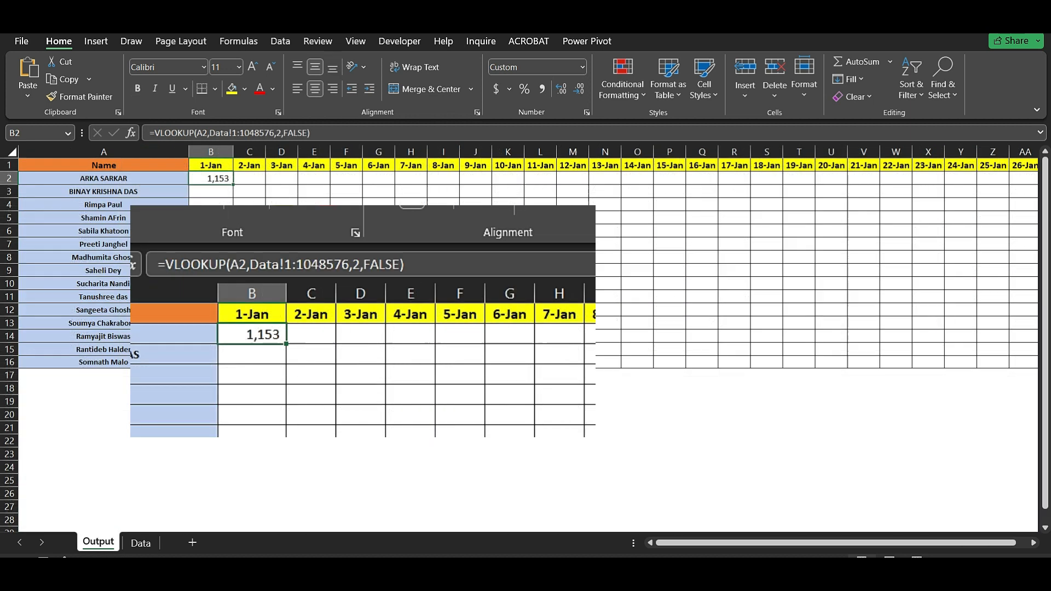
- Open B2's VLOOKUP formula for review before clearing it
{"action": "double_click", "coordinate": [219, 178]}
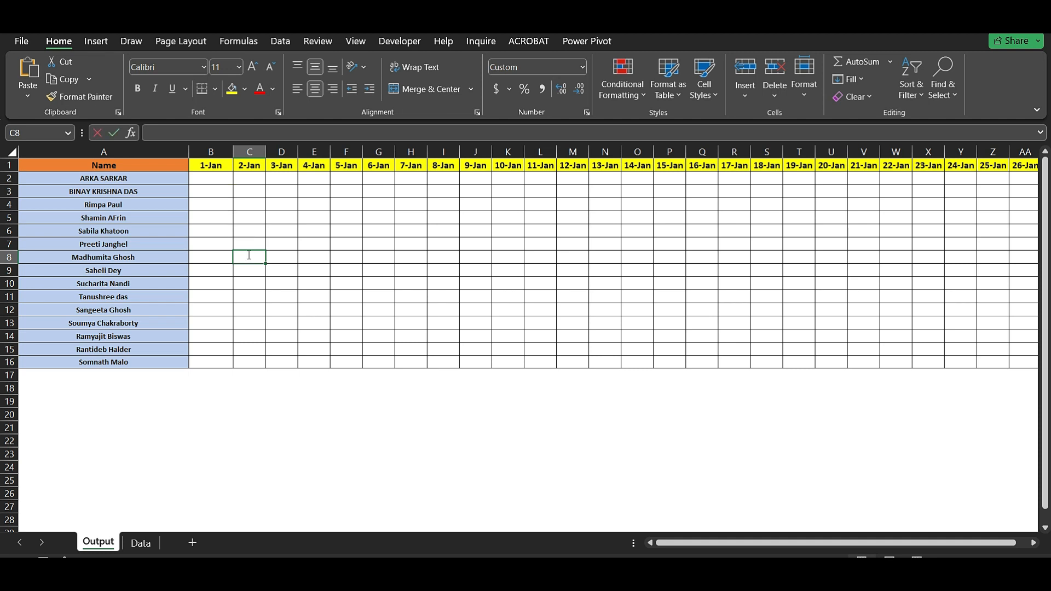
- Enter =COLUMN(C3) in cell C8
{"action": "type", "text": "=col"}
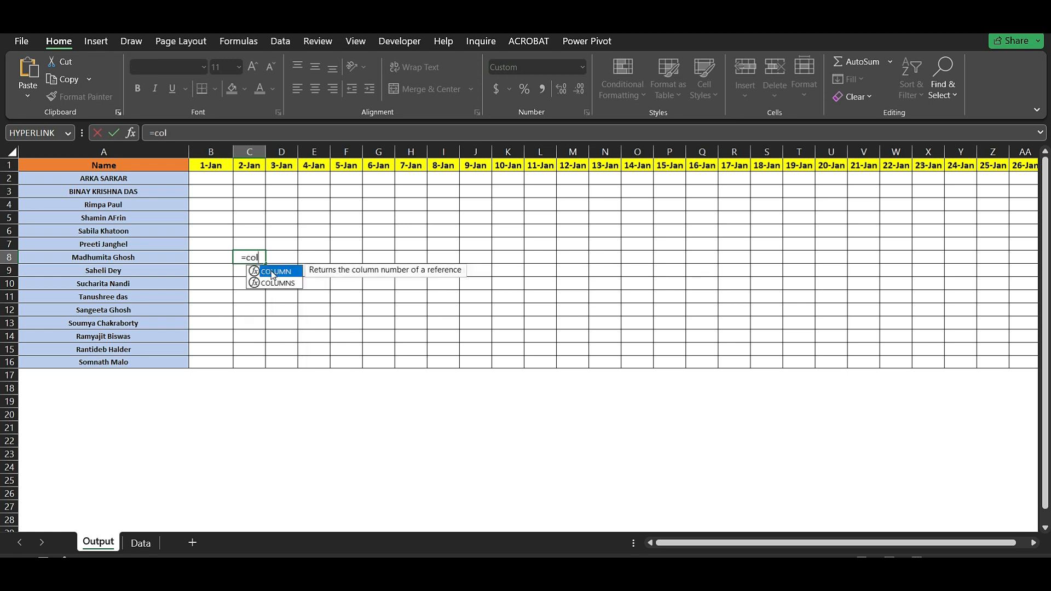
{"action": "double_click", "coordinate": [273, 272]}
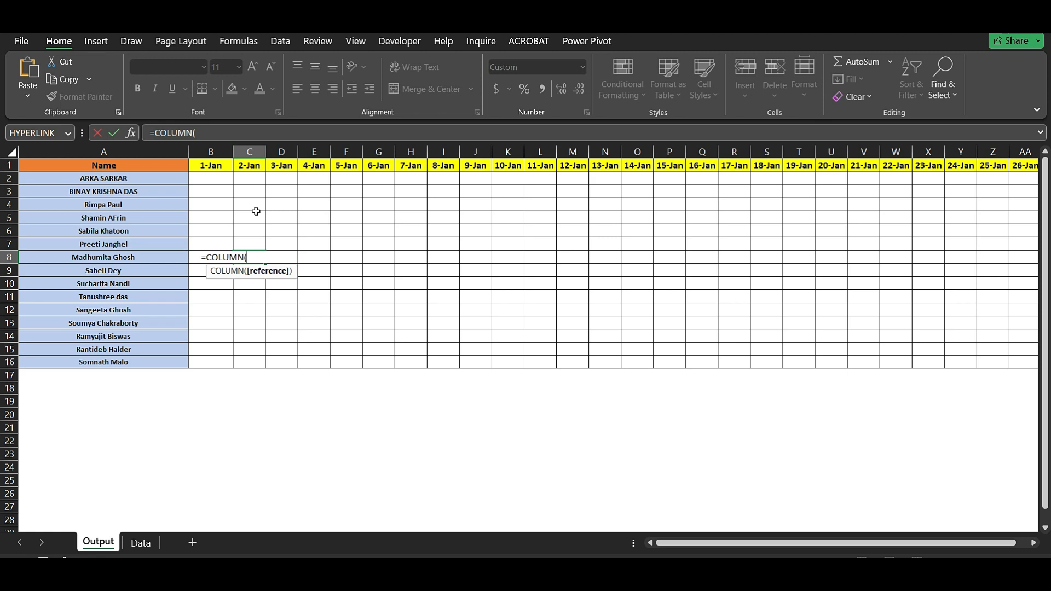
{"action": "left_click", "coordinate": [249, 193]}
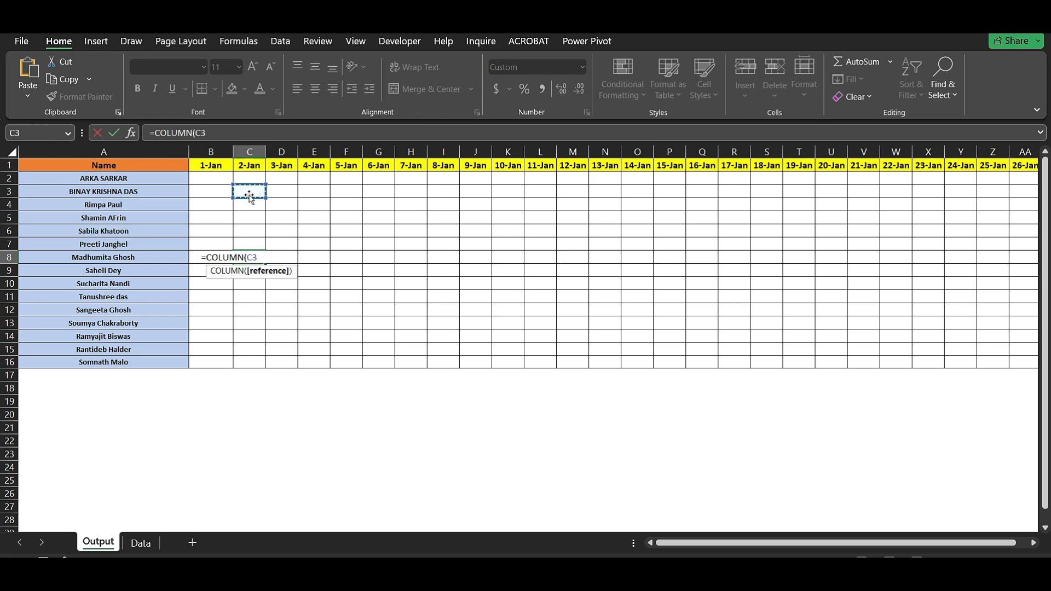
{"action": "type", "text": ")"}
{"action": "key", "text": "Return"}
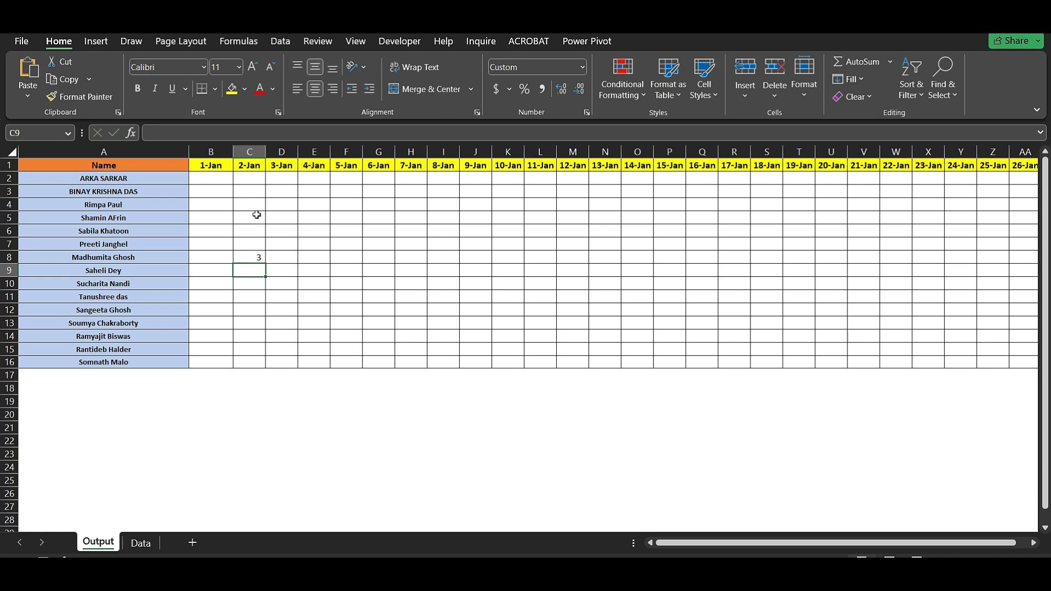
- Change C8's formula to =COLUMN(C15), comparing column positions A and B
{"action": "left_click", "coordinate": [256, 257]}
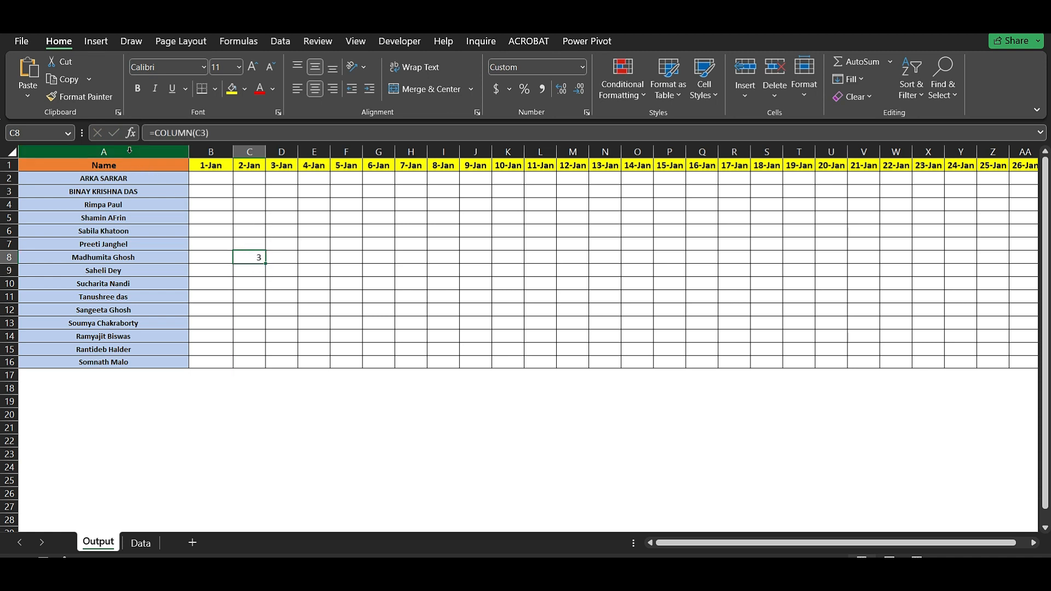
{"action": "left_click", "coordinate": [150, 149]}
{"action": "left_click", "coordinate": [250, 151]}
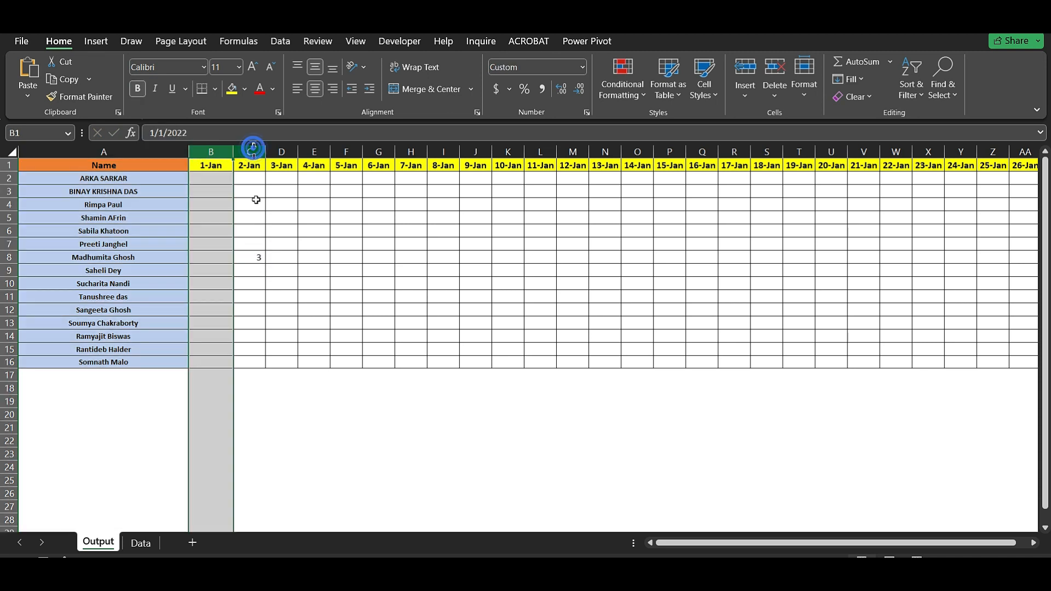
{"action": "left_click", "coordinate": [256, 257]}
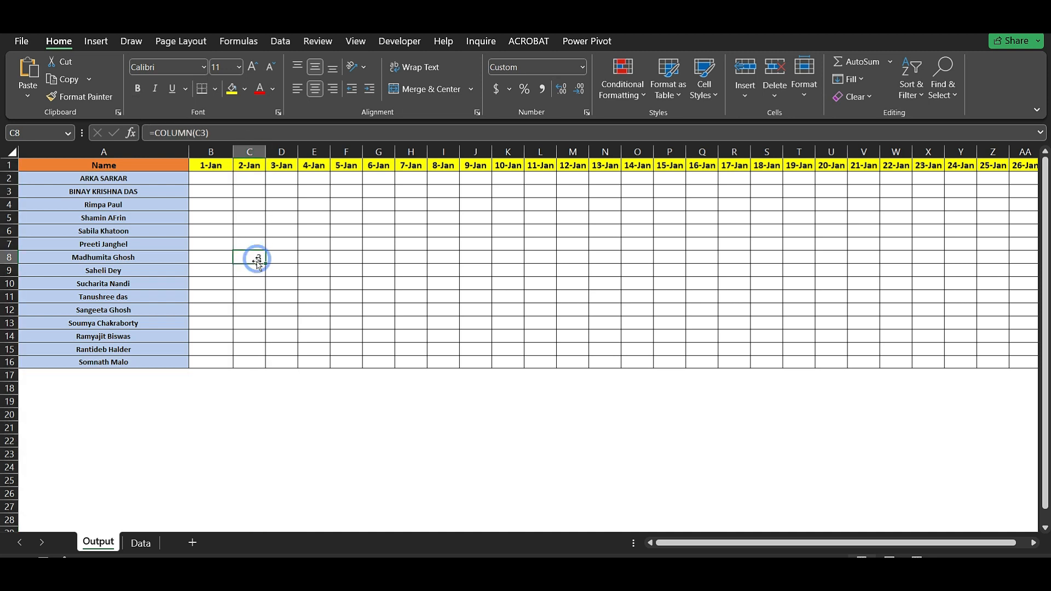
{"action": "double_click", "coordinate": [258, 256]}
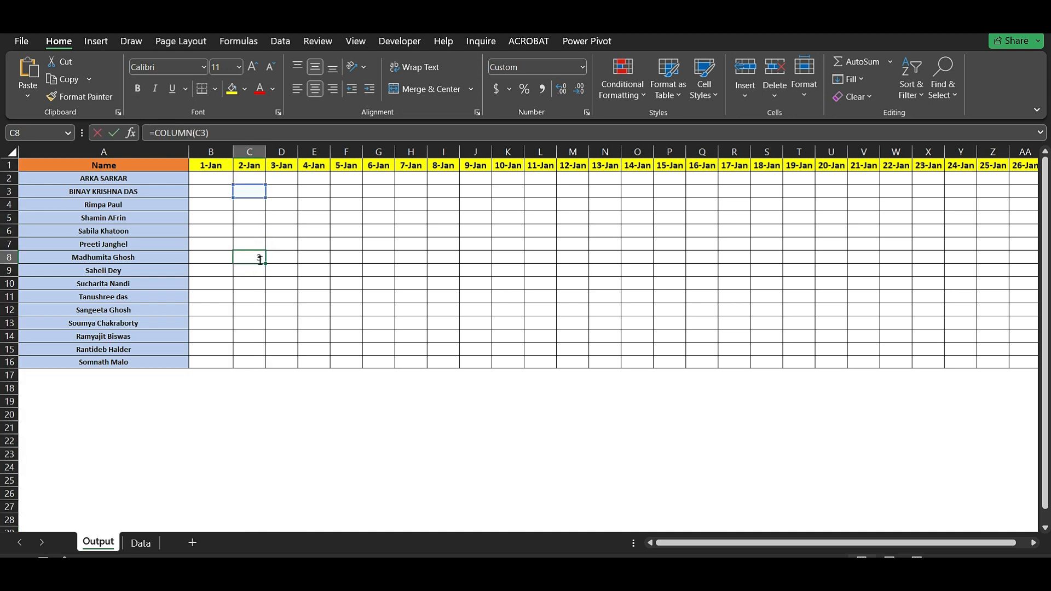
{"action": "left_click", "coordinate": [258, 259]}
{"action": "key", "text": "BackSpace"}
{"action": "left_click", "coordinate": [250, 352]}
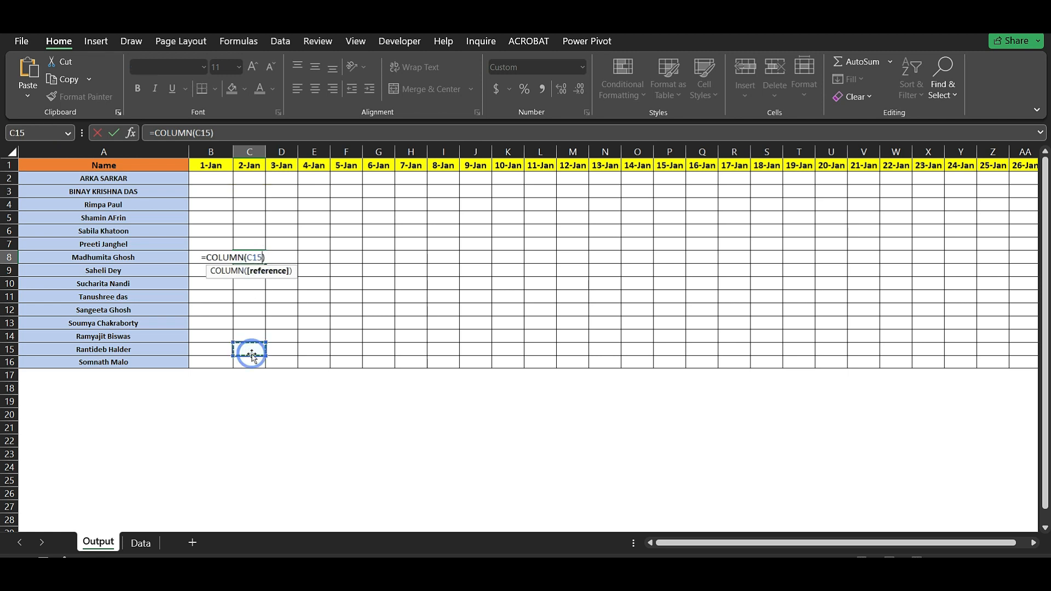
{"action": "key", "text": "Return"}
- Fill the COLUMN formula from C8 right to P8 (3 through 16), then clear the row
{"action": "left_click", "coordinate": [253, 257]}
{"action": "left_click_drag", "start_coordinate": [264, 266], "coordinate": [687, 262]}
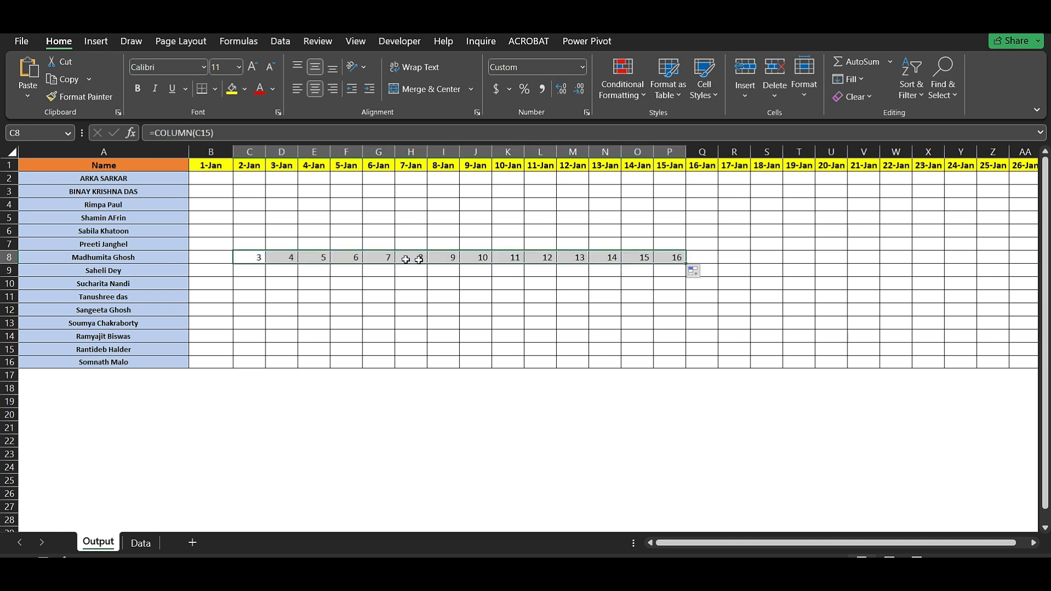
{"action": "left_click", "coordinate": [262, 259]}
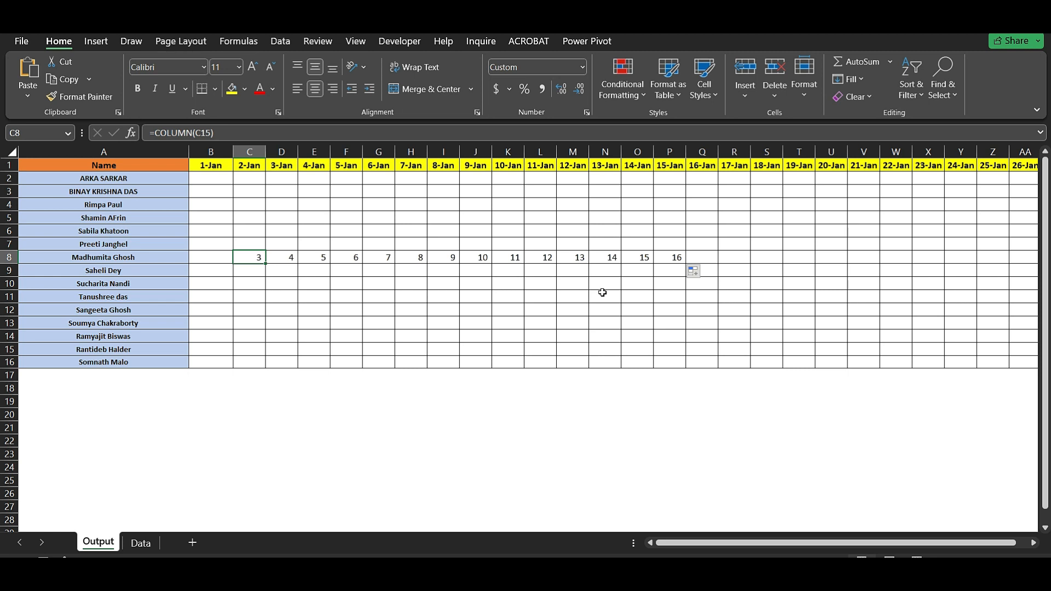
{"action": "left_click_drag", "start_coordinate": [245, 259], "coordinate": [664, 254]}
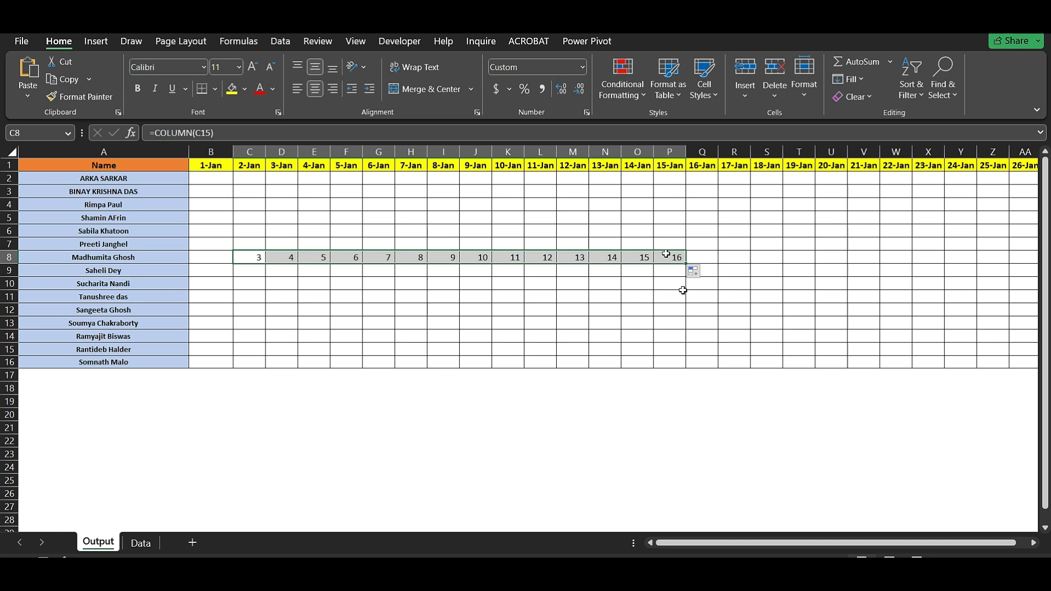
{"action": "key", "text": "Delete"}
- Start =VLOOKUP( in B2 with A2 as the lookup value
{"action": "left_click", "coordinate": [202, 181]}
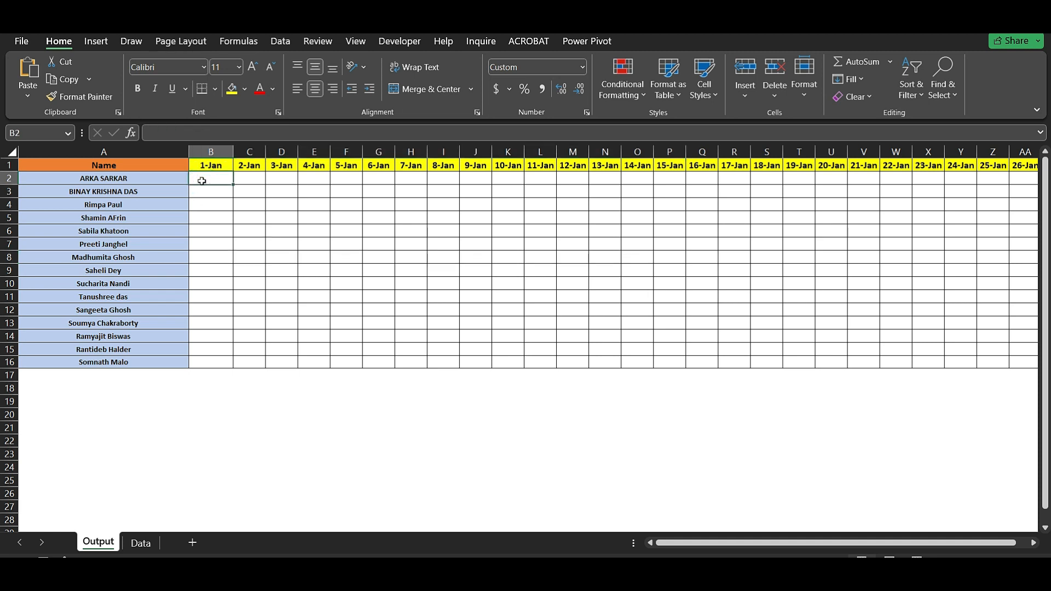
{"action": "type", "text": "=vloo"}
{"action": "key", "text": "Tab"}
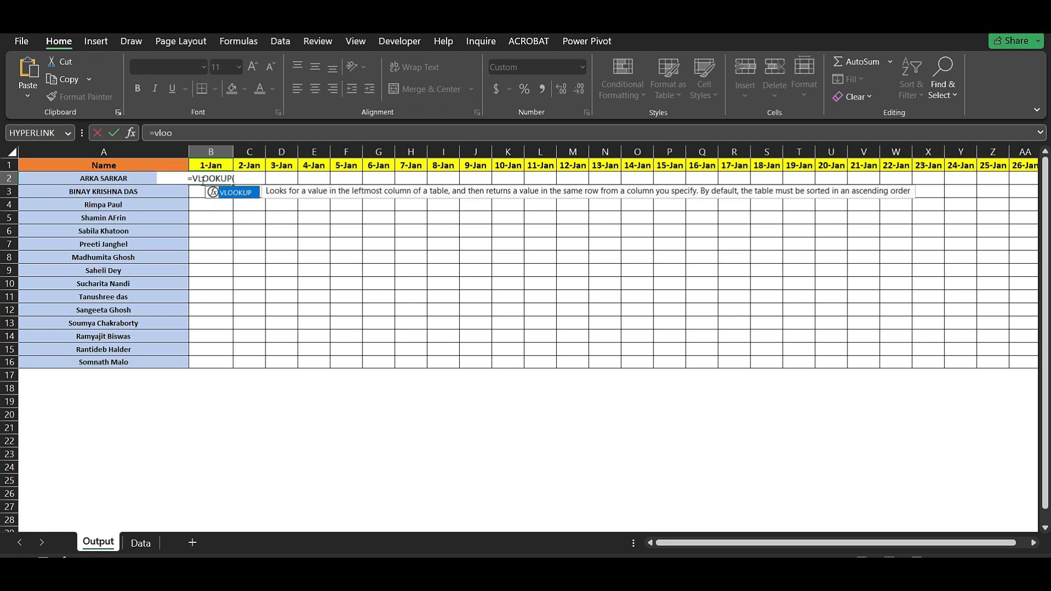
{"action": "left_click", "coordinate": [122, 181]}
{"action": "type", "text": ","}
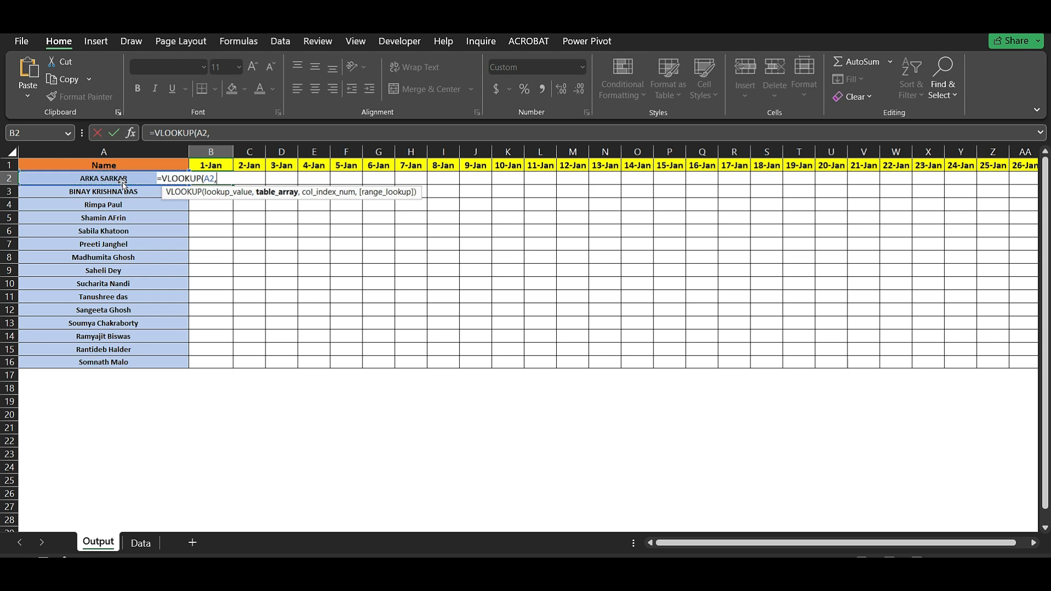
- Set the table range to Data!A1:AF150 using Ctrl+Shift+Right and Ctrl+Shift+Down
{"action": "left_click", "coordinate": [140, 544]}
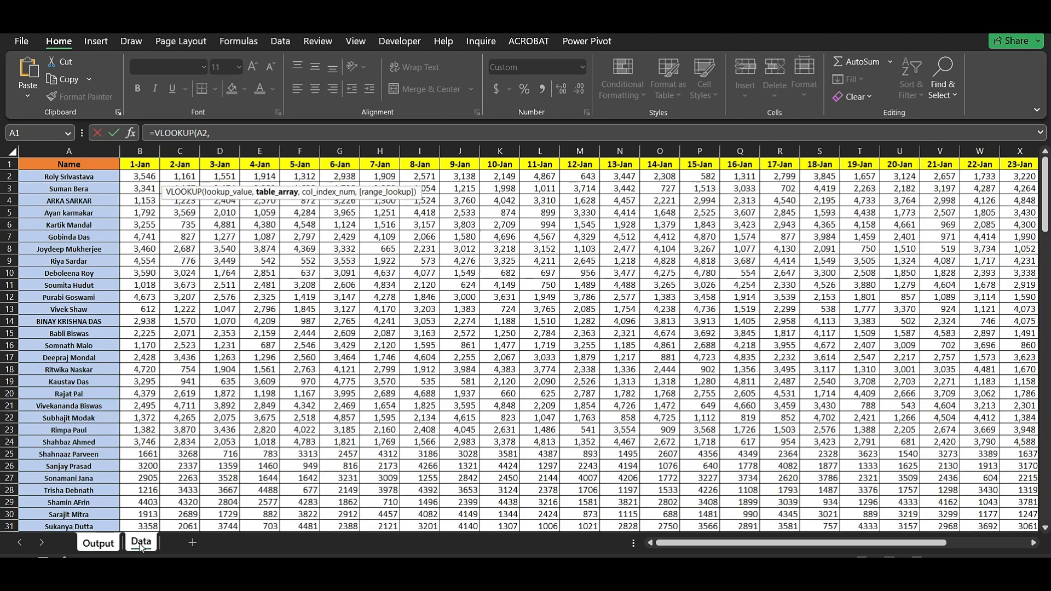
{"action": "left_click", "coordinate": [51, 165]}
{"action": "key", "text": "ctrl+shift+Right"}
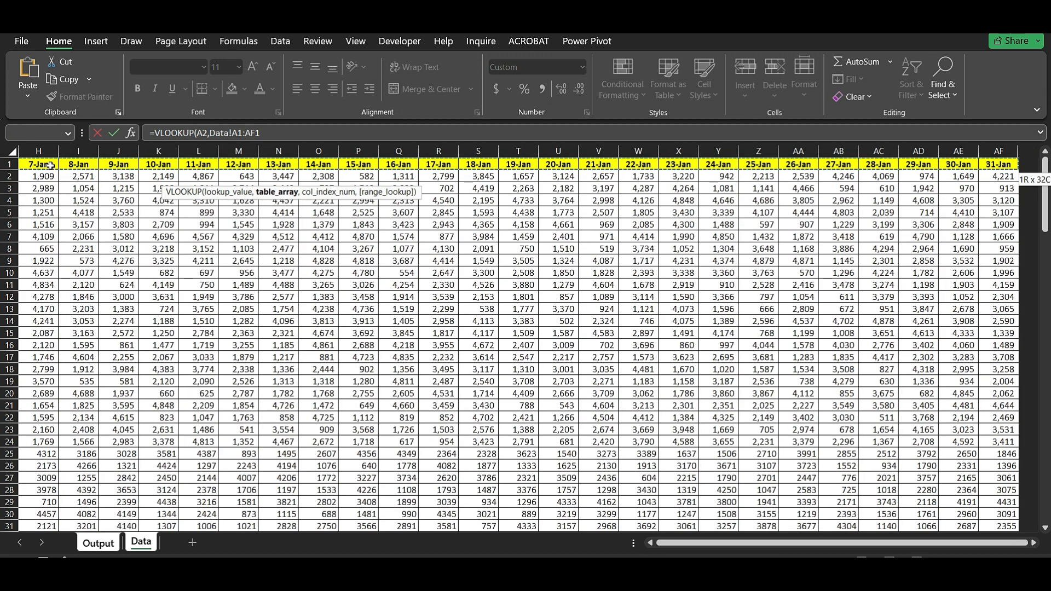
{"action": "key", "text": "ctrl+shift+Down"}
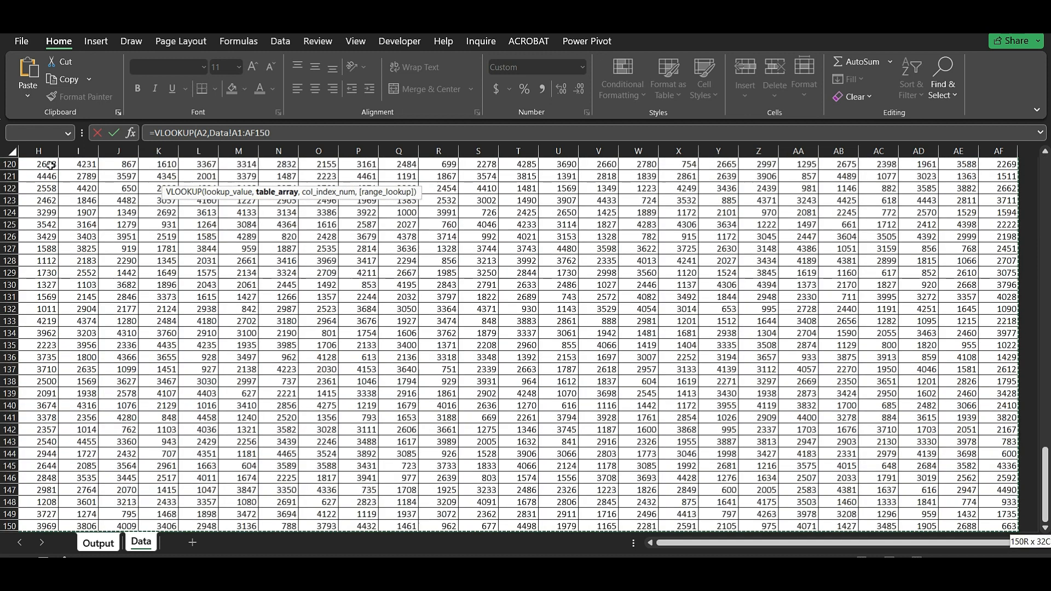
{"action": "left_click", "coordinate": [278, 133]}
{"action": "type", "text": ","}
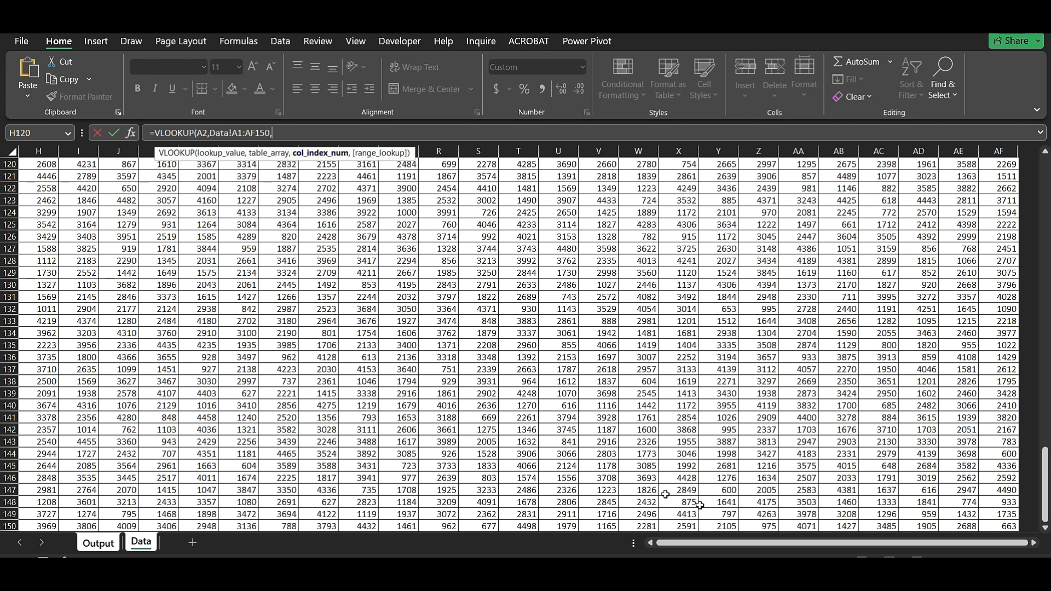
- Complete B2 as =VLOOKUP(A2,Data!A1:AF150,COLUMN(Output!B1),false), returning 1,153
{"action": "left_click", "coordinate": [100, 544]}
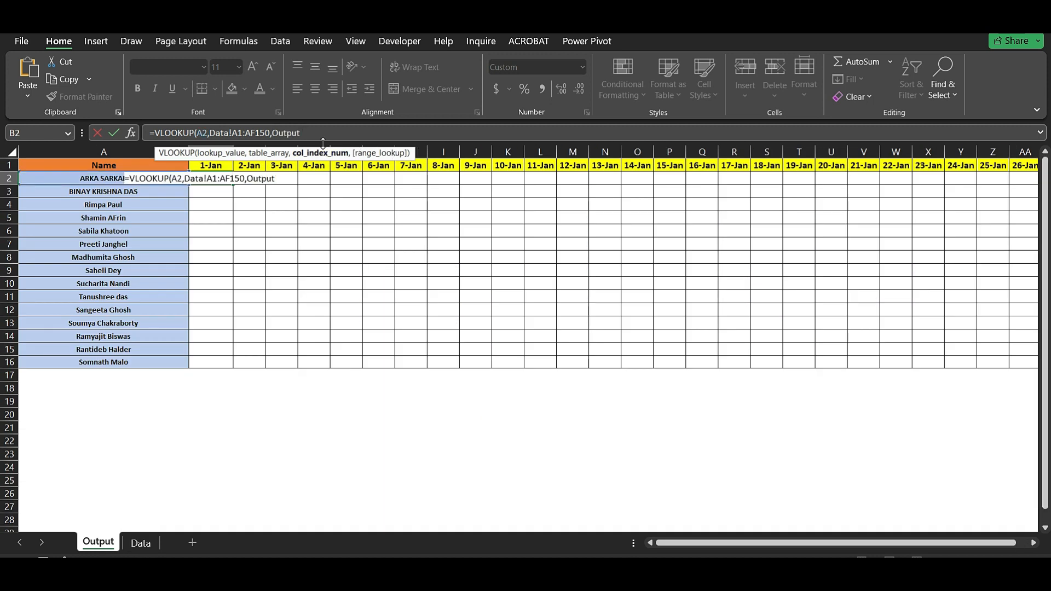
{"action": "key", "text": "BackSpace"}
{"action": "key", "text": "BackSpace"}
{"action": "key", "text": "BackSpace"}
{"action": "key", "text": "BackSpace"}
{"action": "type", "text": "co"}
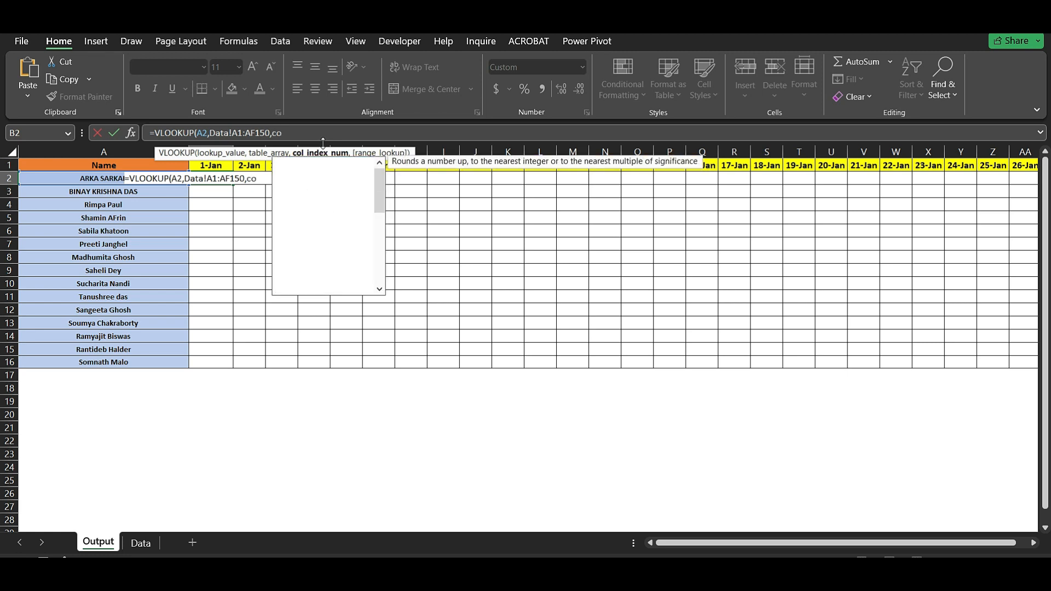
{"action": "key", "text": "Down"}
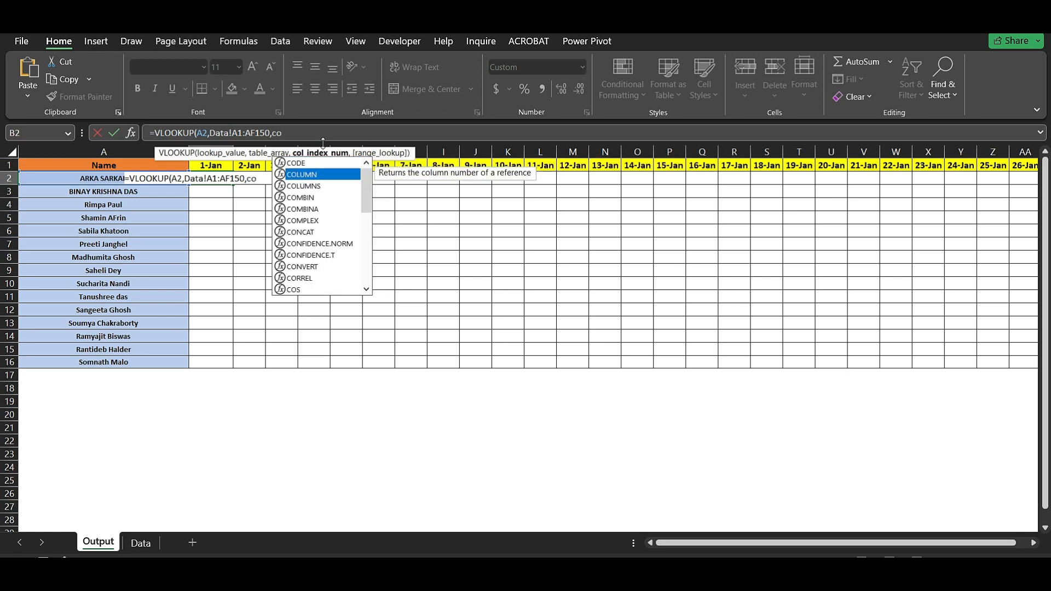
{"action": "key", "text": "Tab"}
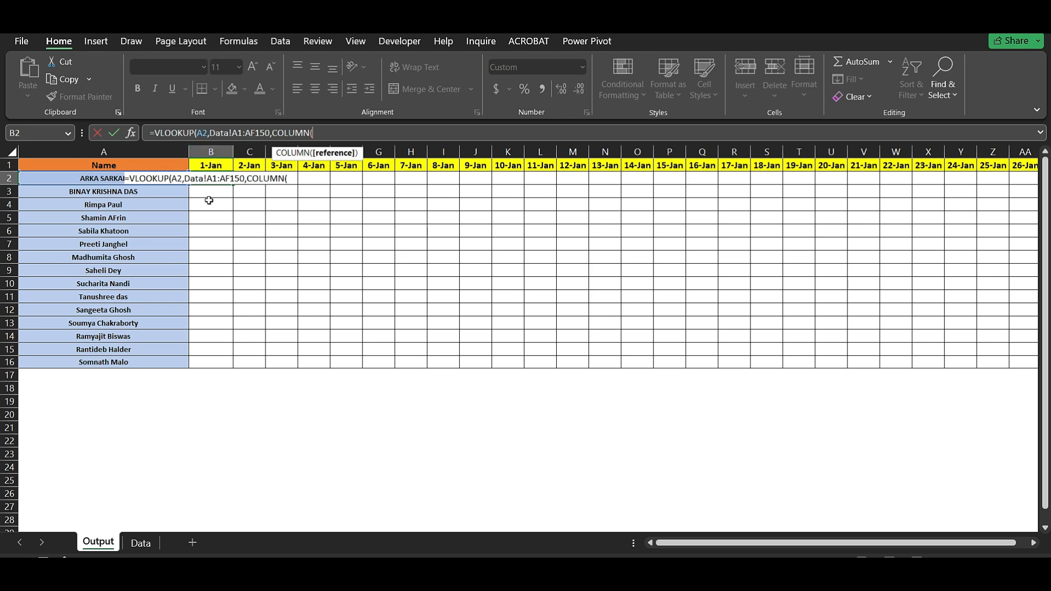
{"action": "left_click", "coordinate": [217, 164]}
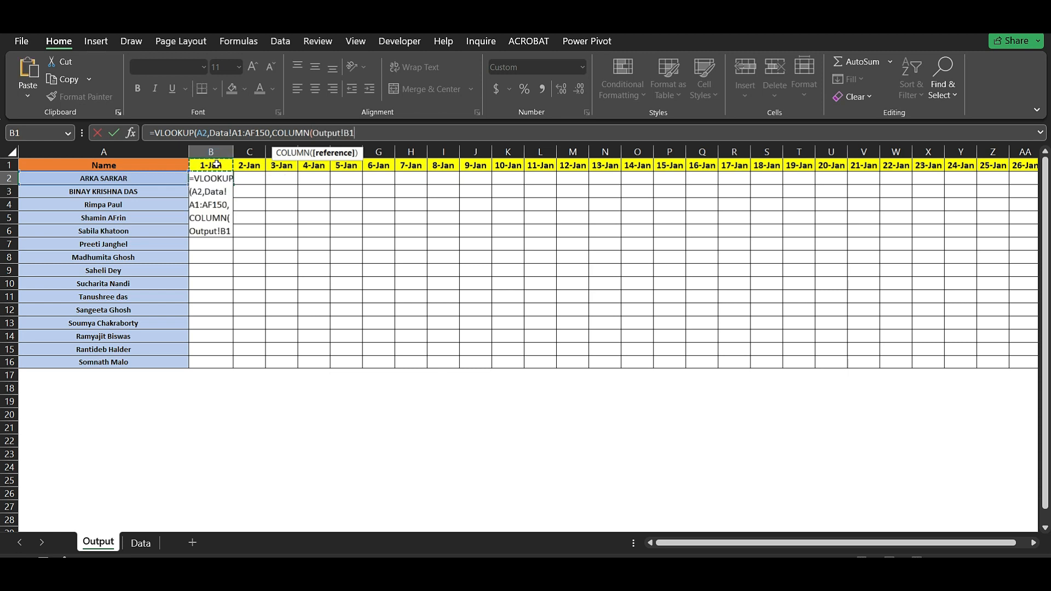
{"action": "type", "text": "),"}
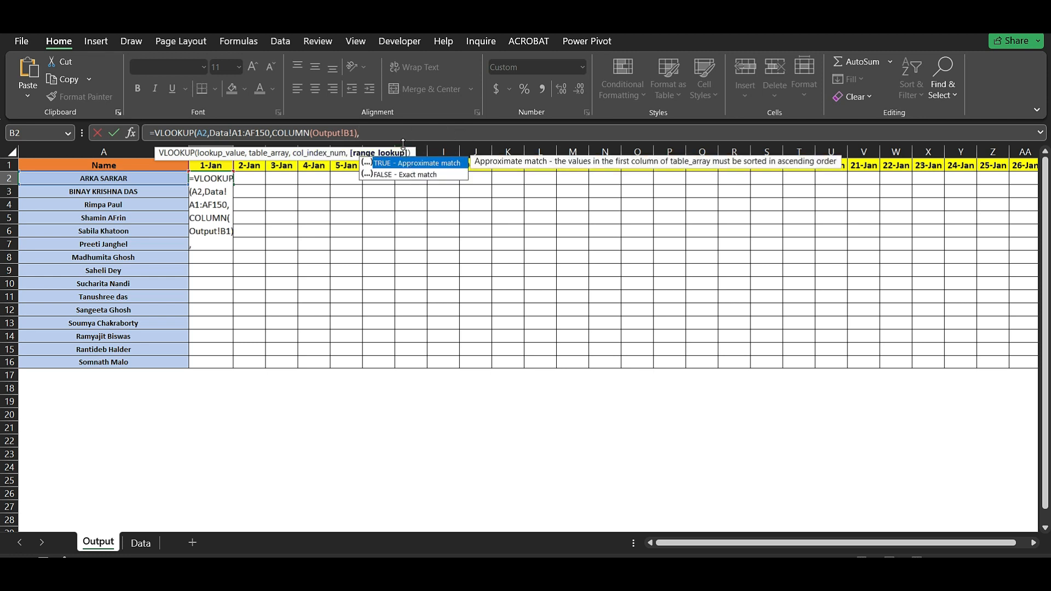
{"action": "type", "text": "false)"}
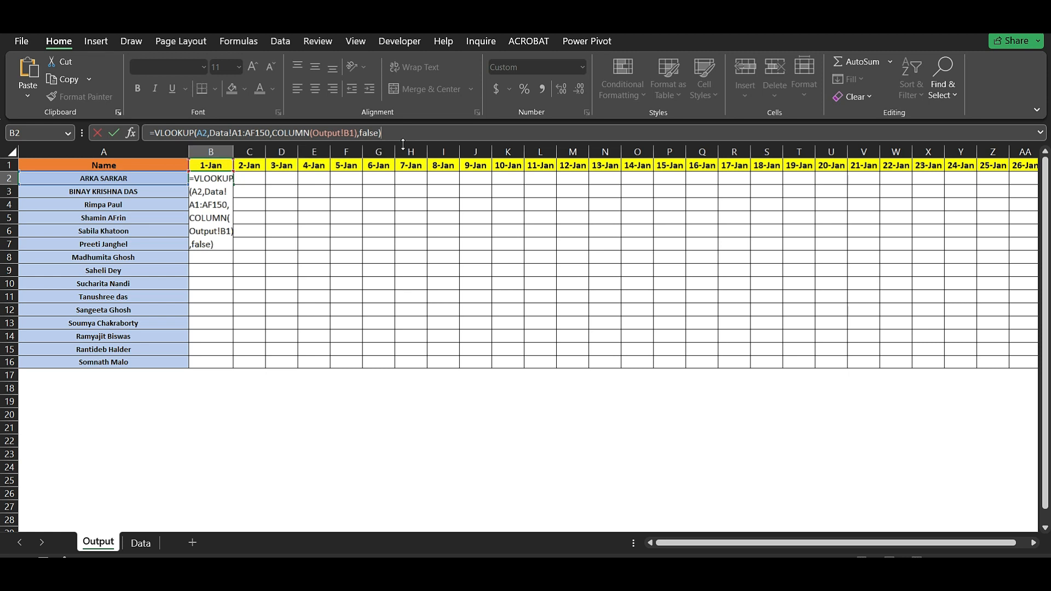
{"action": "key", "text": "Return"}
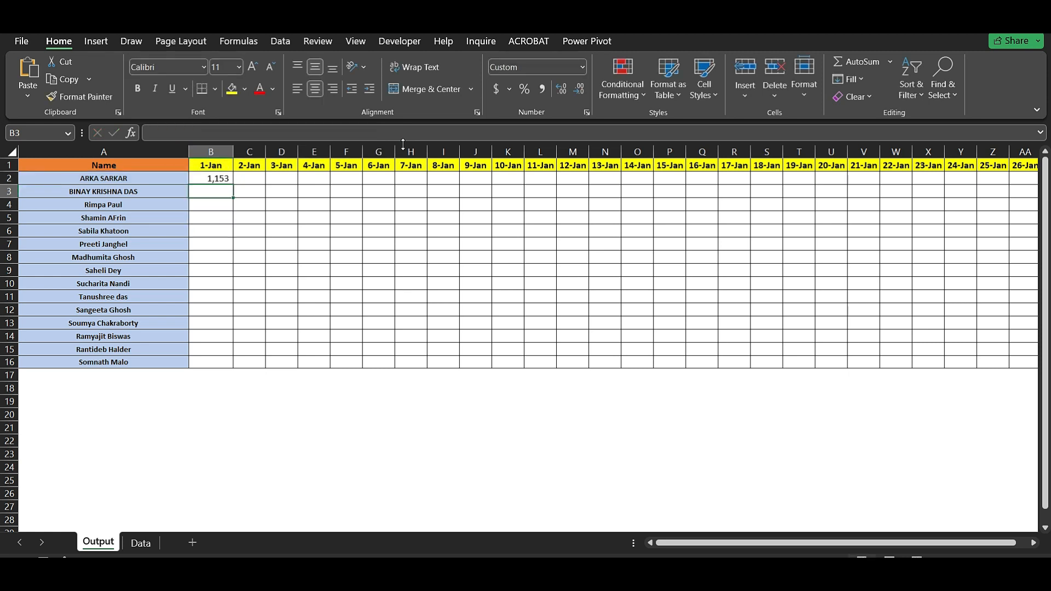
{"action": "left_click", "coordinate": [212, 179]}
{"action": "left_click_drag", "start_coordinate": [236, 184], "coordinate": [286, 183]}
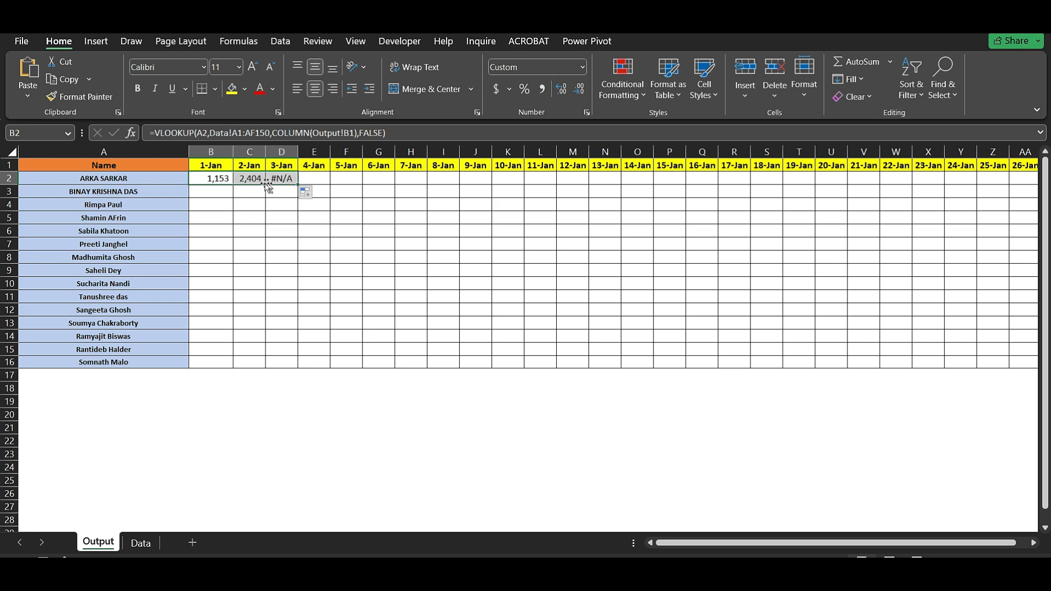
{"action": "left_click", "coordinate": [222, 179]}
{"action": "left_click", "coordinate": [251, 180]}
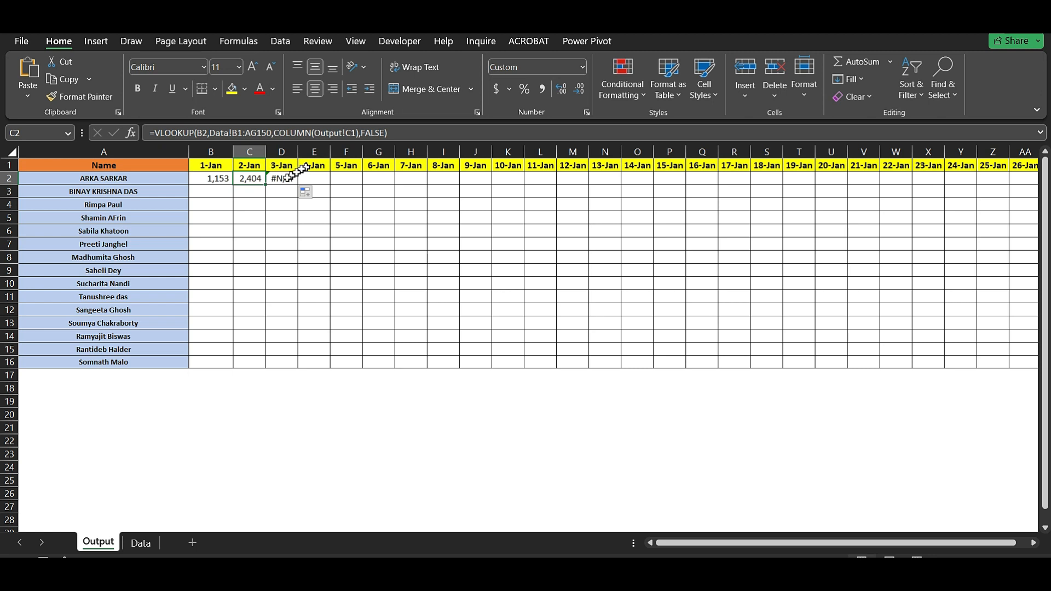
{"action": "left_click", "coordinate": [283, 180]}
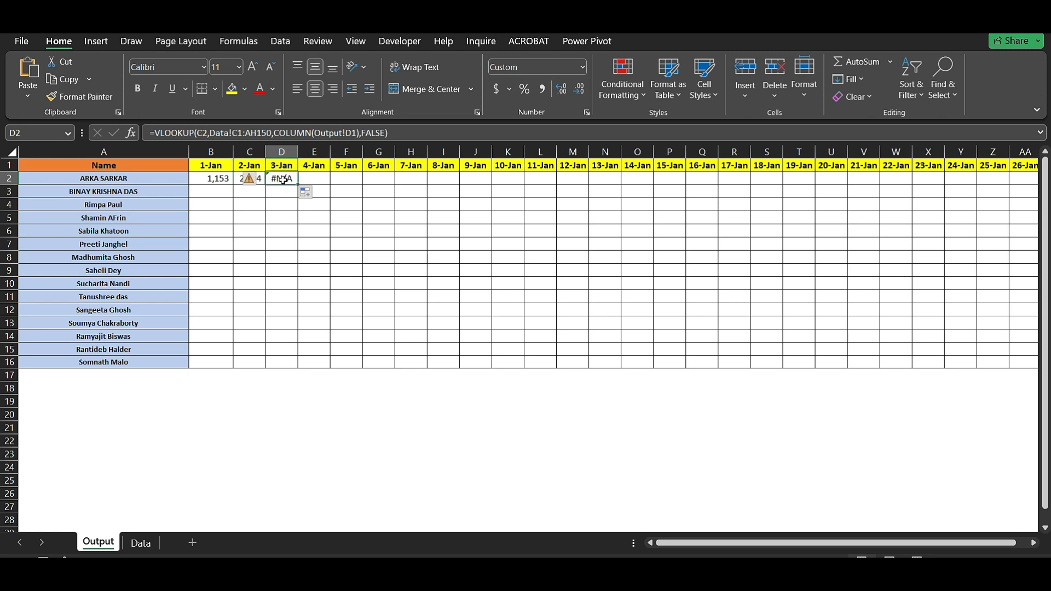
{"action": "left_click", "coordinate": [214, 179]}
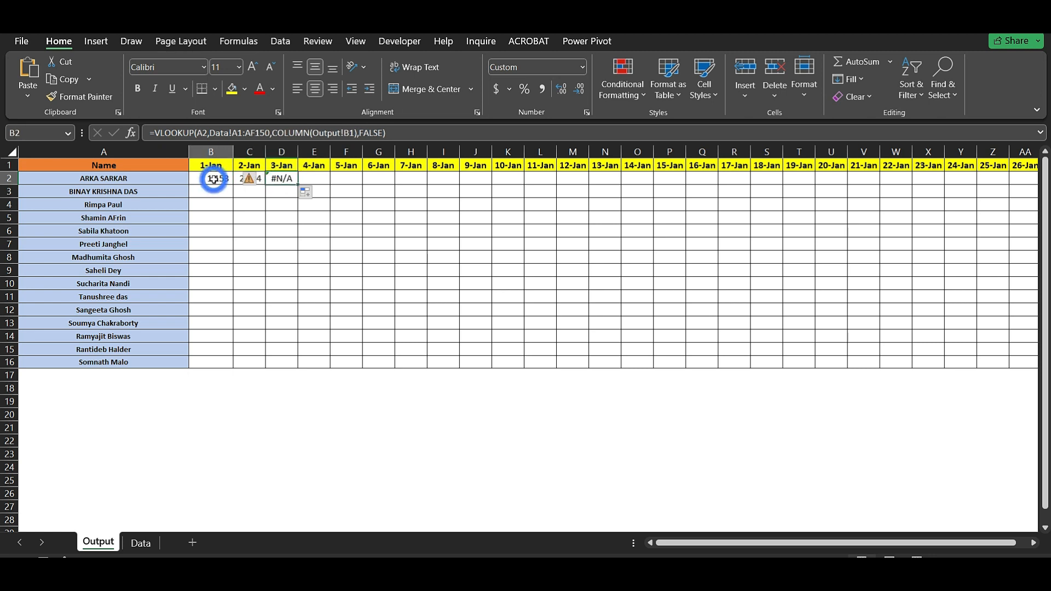
{"action": "left_click", "coordinate": [253, 179]}
{"action": "left_click", "coordinate": [212, 179]}
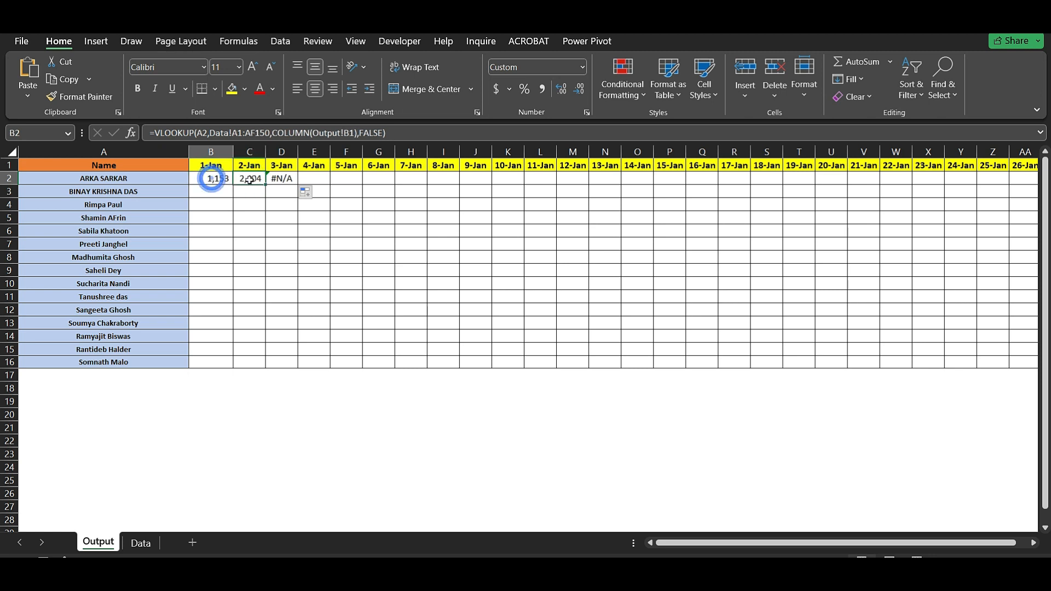
{"action": "left_click", "coordinate": [249, 179]}
{"action": "left_click_drag", "start_coordinate": [249, 179], "coordinate": [285, 178]}
{"action": "key", "text": "Delete"}
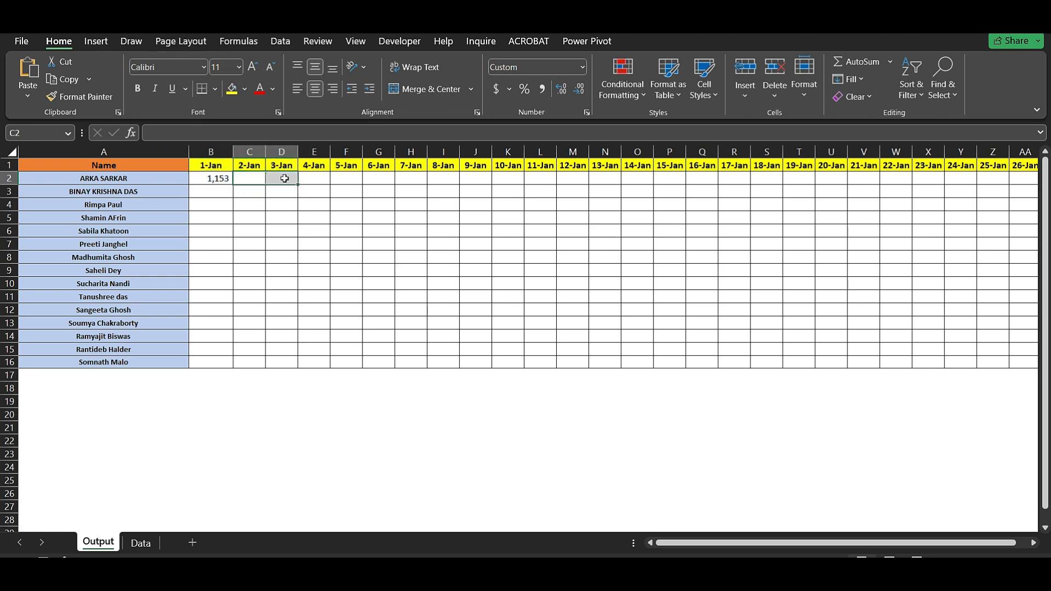
{"action": "left_click", "coordinate": [219, 181]}
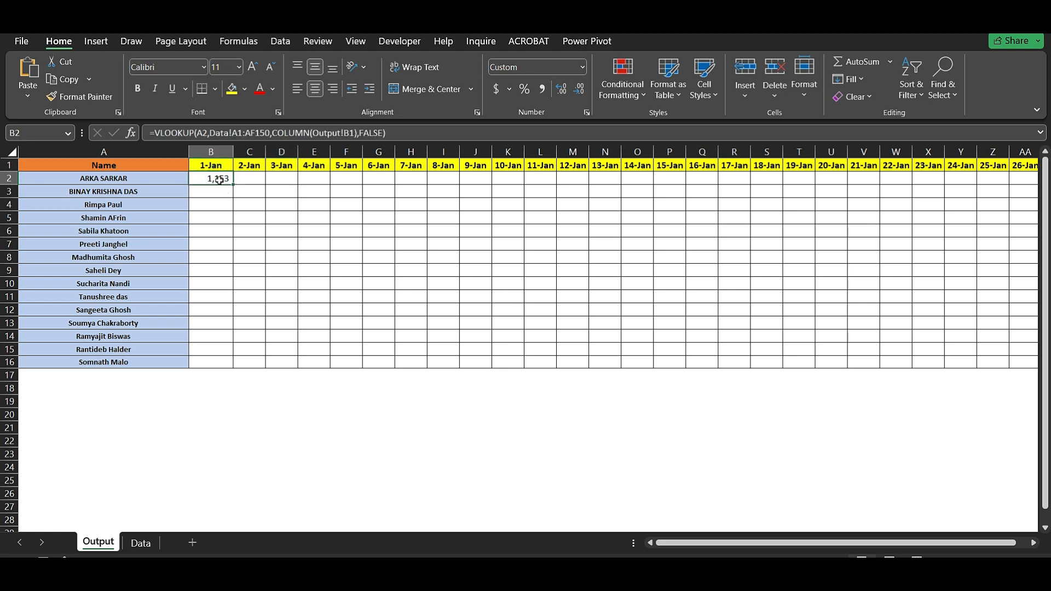
- Change B2's lookup value from A2 to $A2
{"action": "double_click", "coordinate": [219, 180]}
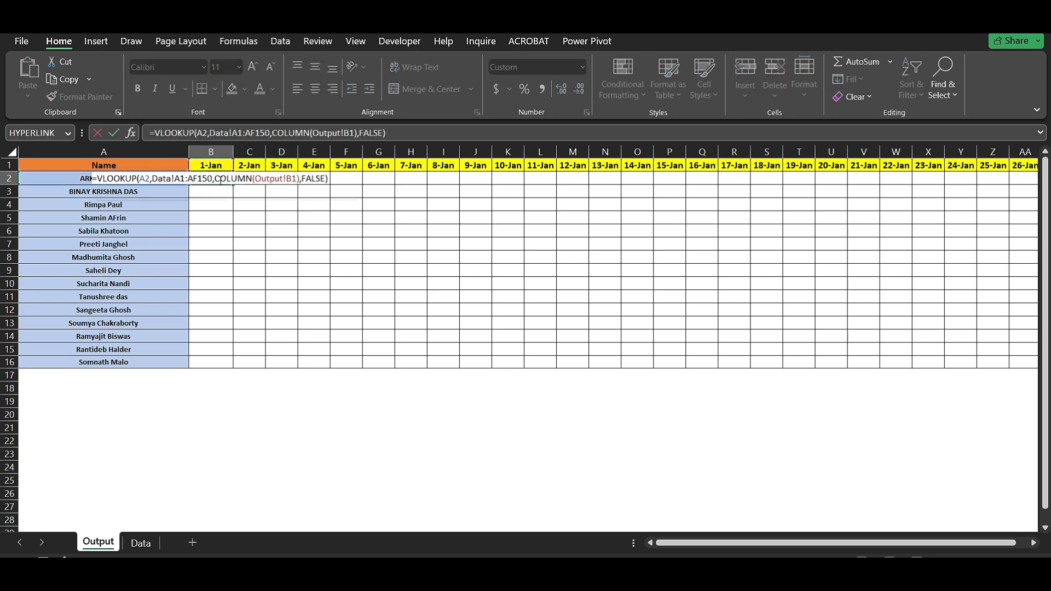
{"action": "left_click", "coordinate": [141, 179]}
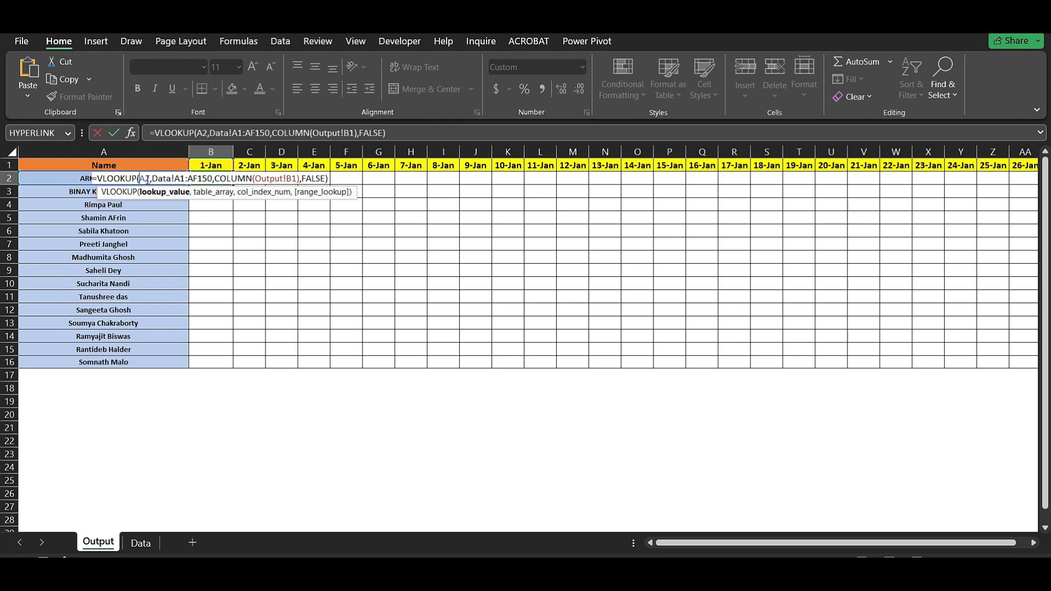
{"action": "type", "text": "$"}
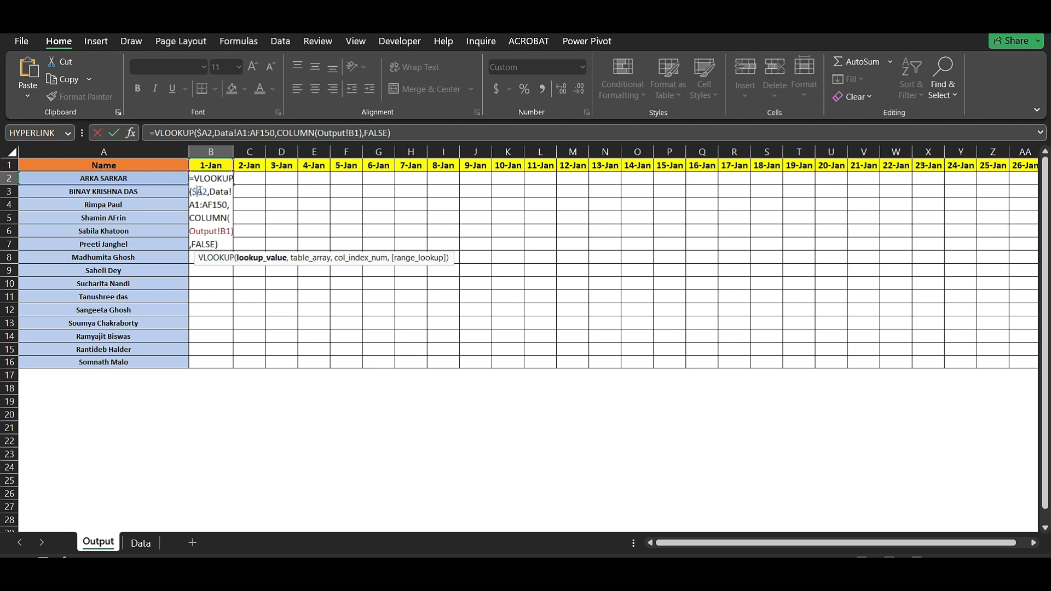
{"action": "key", "text": "ctrl+Return"}
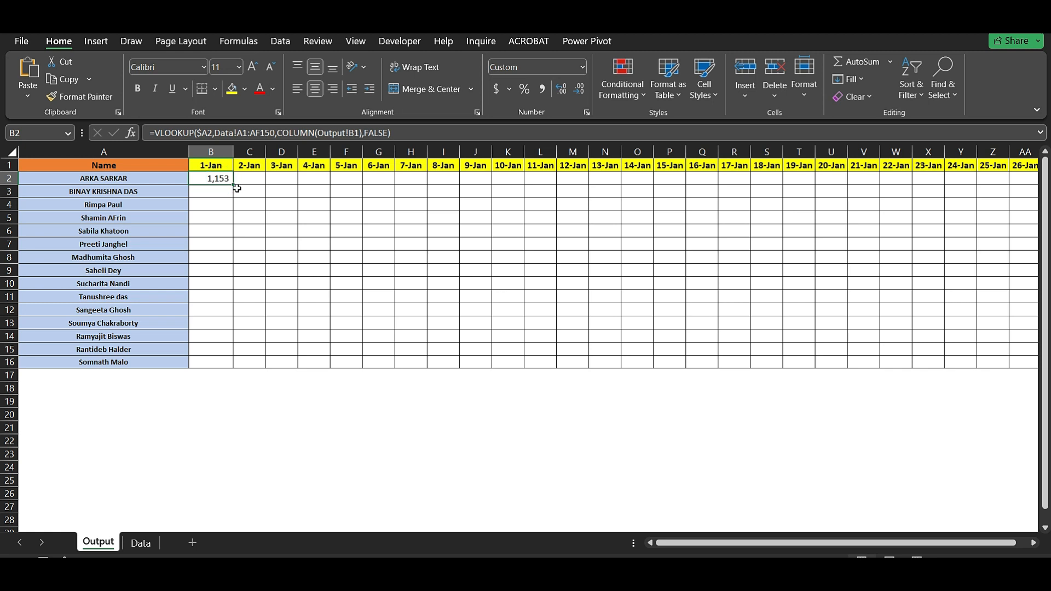
- Fill B2 right to D2, inspect C2's shifted range, and delete the #N/A results
{"action": "left_click_drag", "start_coordinate": [237, 188], "coordinate": [301, 187]}
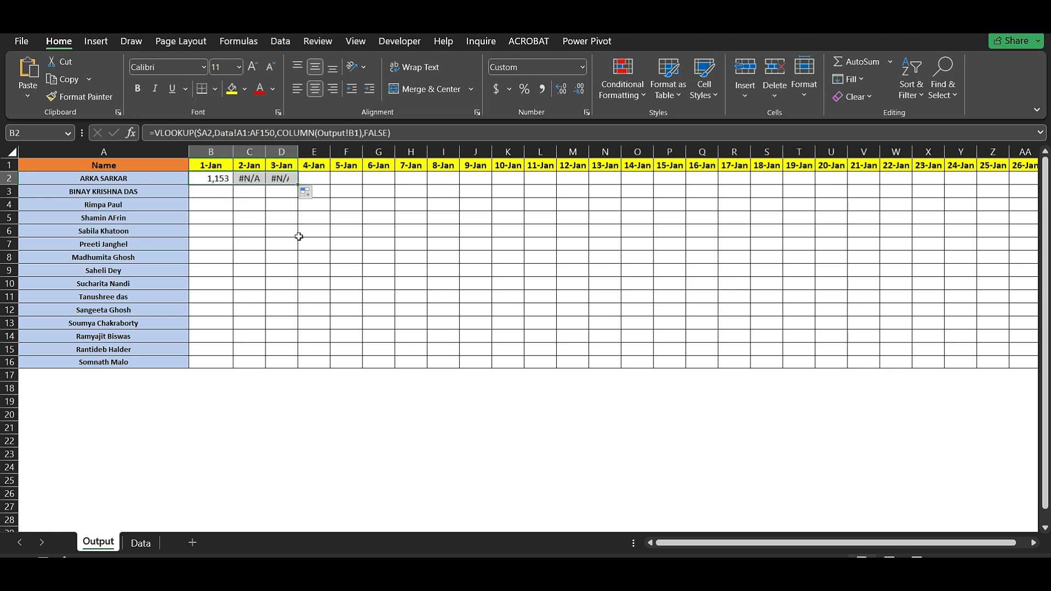
{"action": "left_click", "coordinate": [250, 179]}
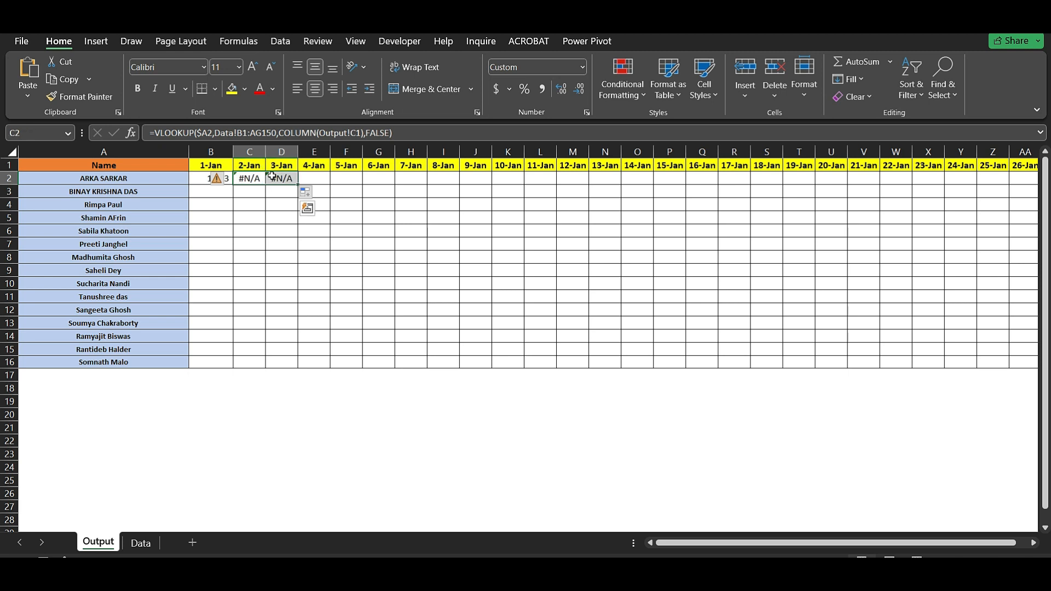
{"action": "key", "text": "Delete"}
- Edit B2 so the table range reads Data!$A$1:$AF$150 alongside the $A2 lookup value
{"action": "left_click", "coordinate": [210, 178]}
{"action": "double_click", "coordinate": [210, 178]}
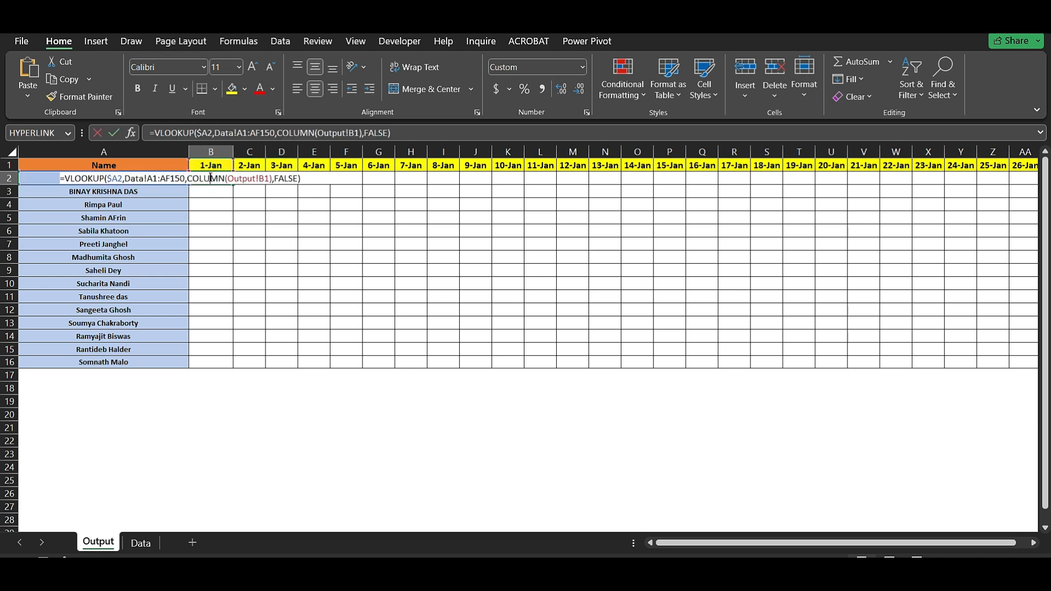
{"action": "left_click", "coordinate": [126, 179]}
{"action": "left_click_drag", "start_coordinate": [126, 179], "coordinate": [182, 179]}
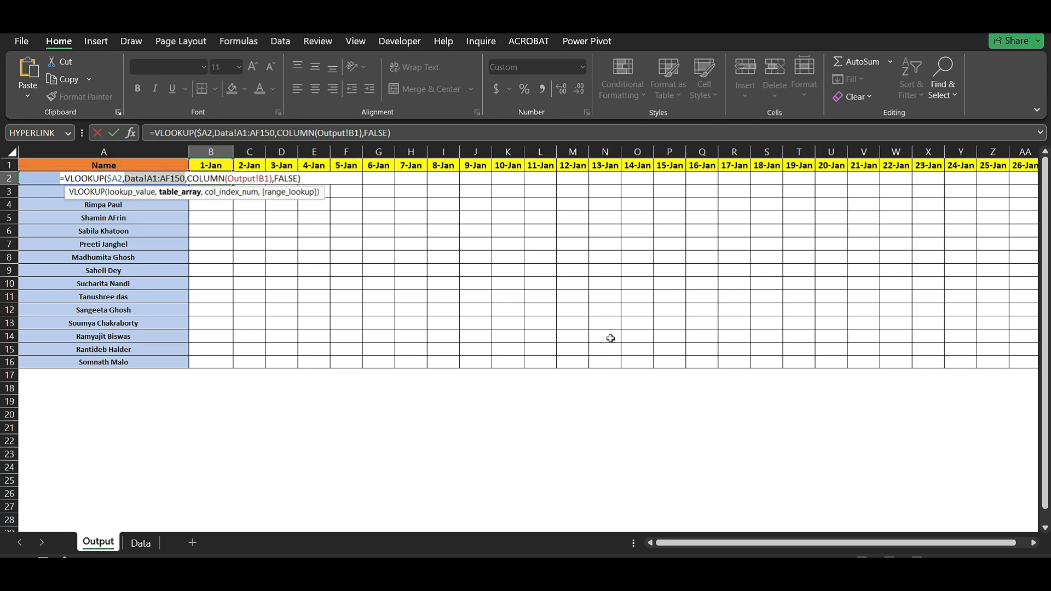
{"action": "left_click", "coordinate": [162, 179]}
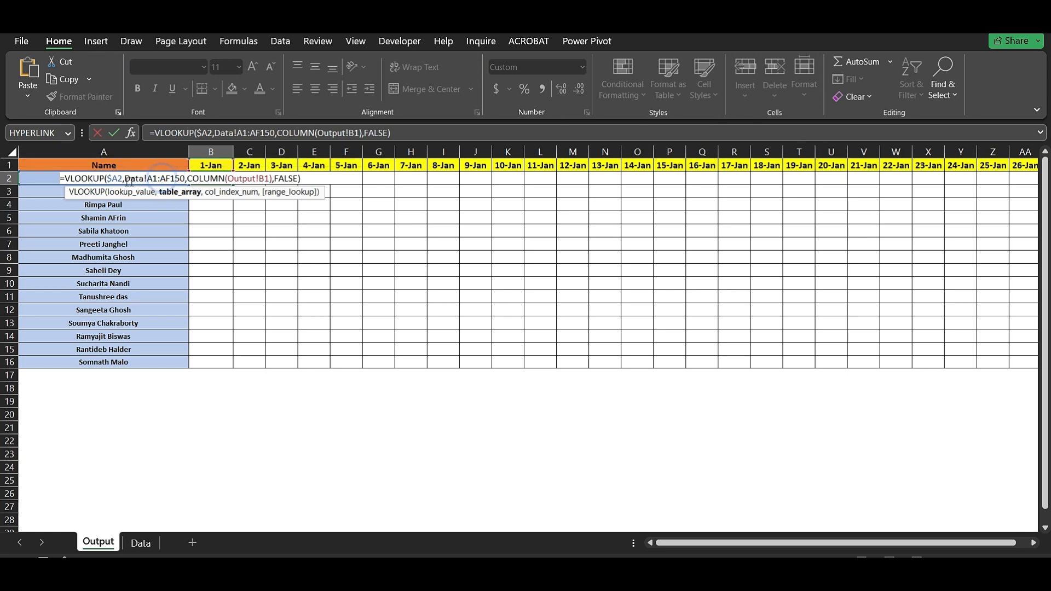
{"action": "left_click_drag", "start_coordinate": [124, 180], "coordinate": [183, 180]}
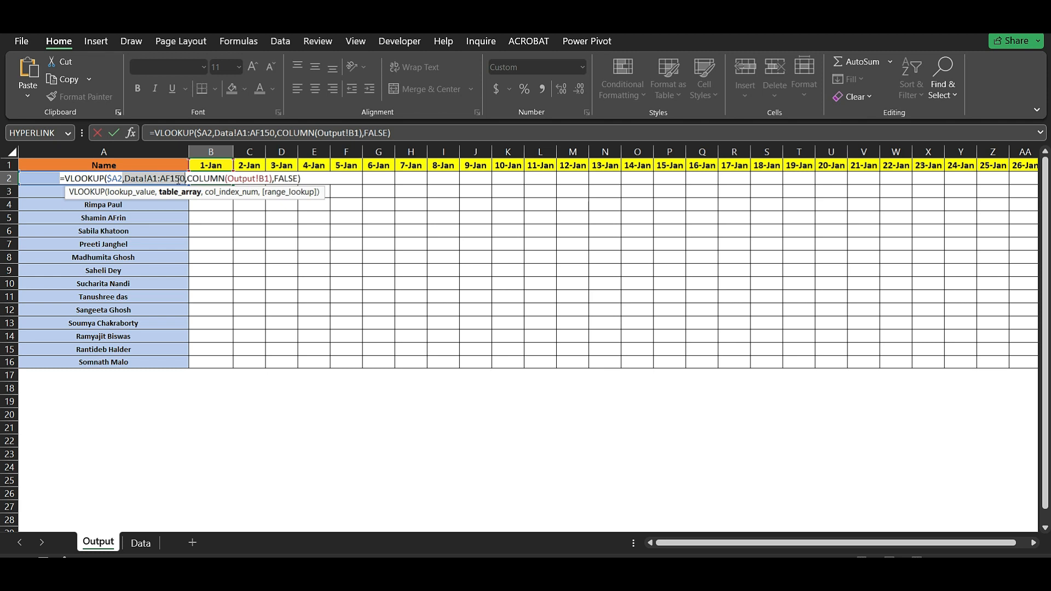
{"action": "key", "text": "F4"}
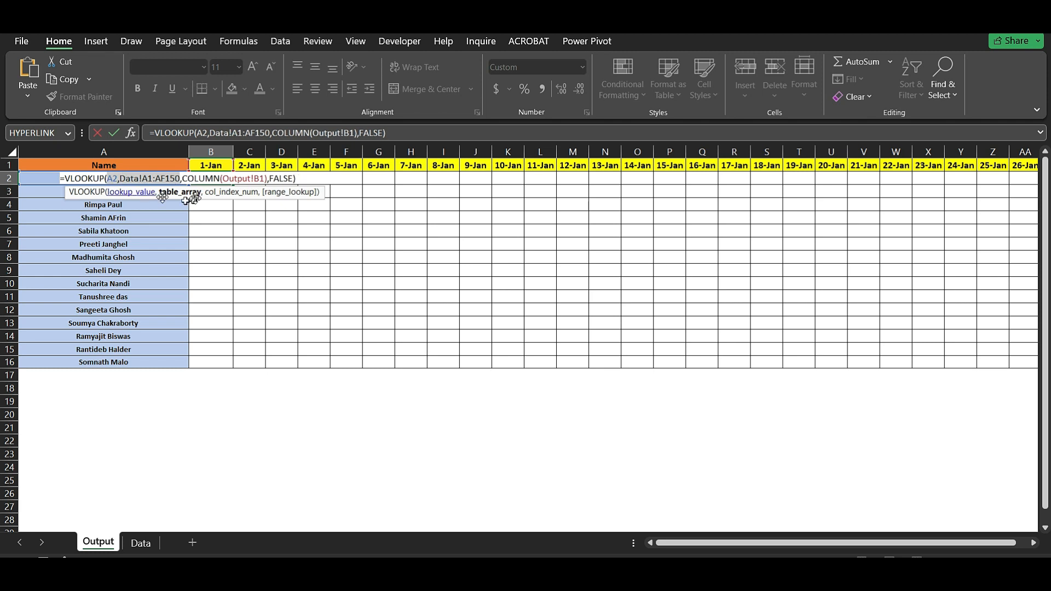
{"action": "left_click", "coordinate": [112, 179]}
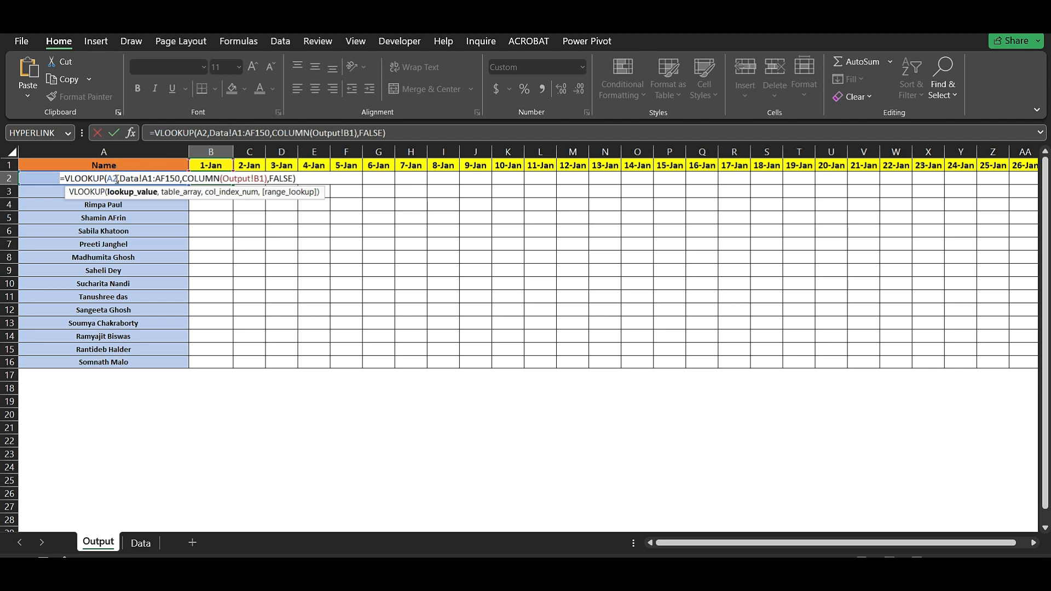
{"action": "type", "text": "$"}
{"action": "left_click_drag", "start_coordinate": [125, 180], "coordinate": [180, 179]}
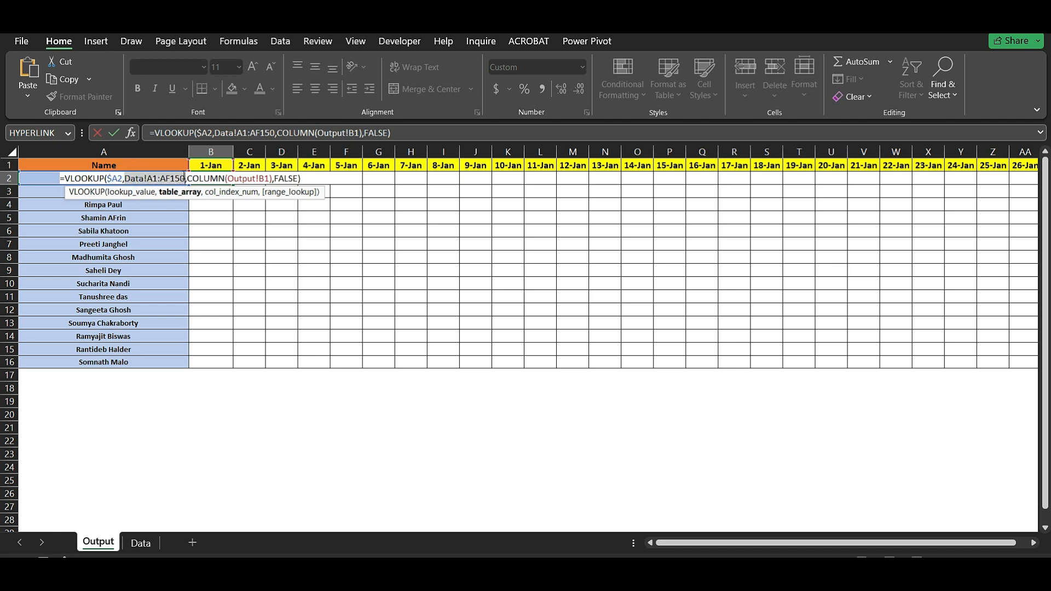
{"action": "key", "text": "F4"}
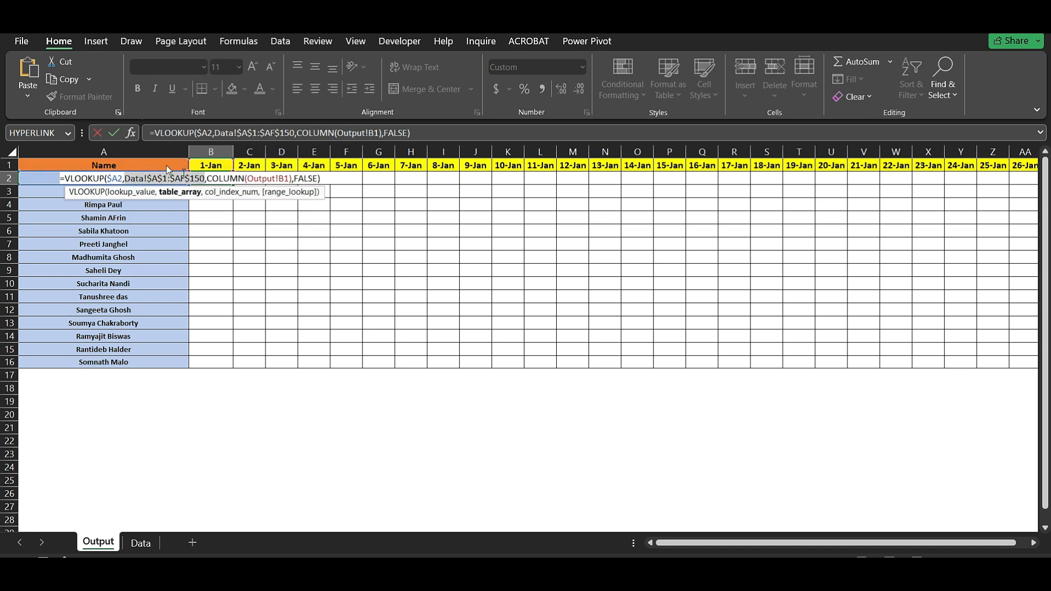
- Commit B2 and fill it across B2:AF16, covering all names and dates 1-Jan to 31-Jan
{"action": "key", "text": "ctrl+Return"}
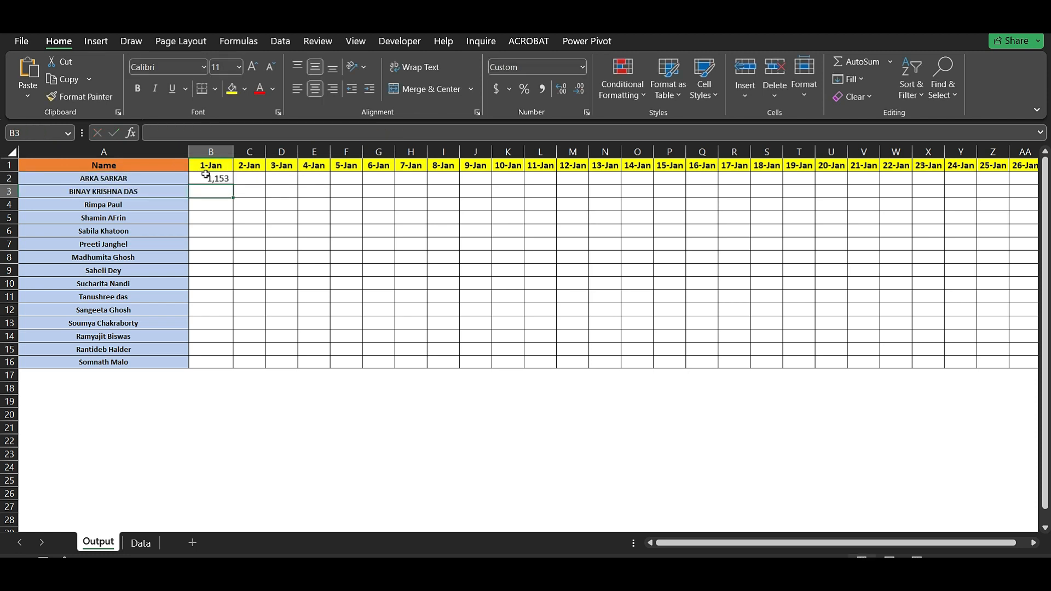
{"action": "left_click_drag", "start_coordinate": [234, 186], "coordinate": [440, 351]}
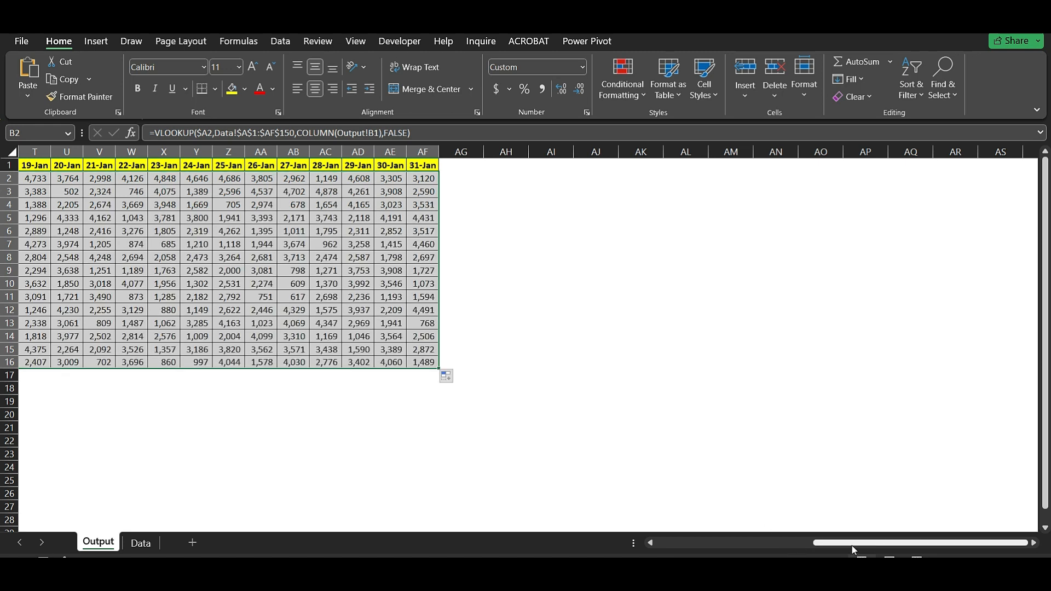
{"action": "left_click_drag", "start_coordinate": [824, 547], "coordinate": [667, 521]}
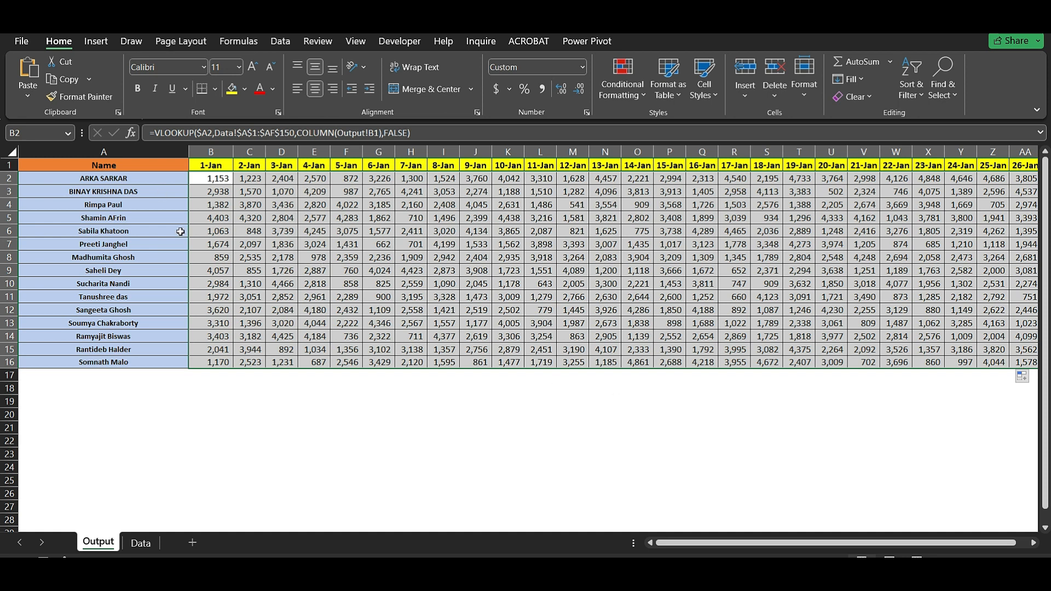
- Insert a blank row 8 on the Output sheet and copy the name in A7
{"action": "left_click", "coordinate": [9, 257]}
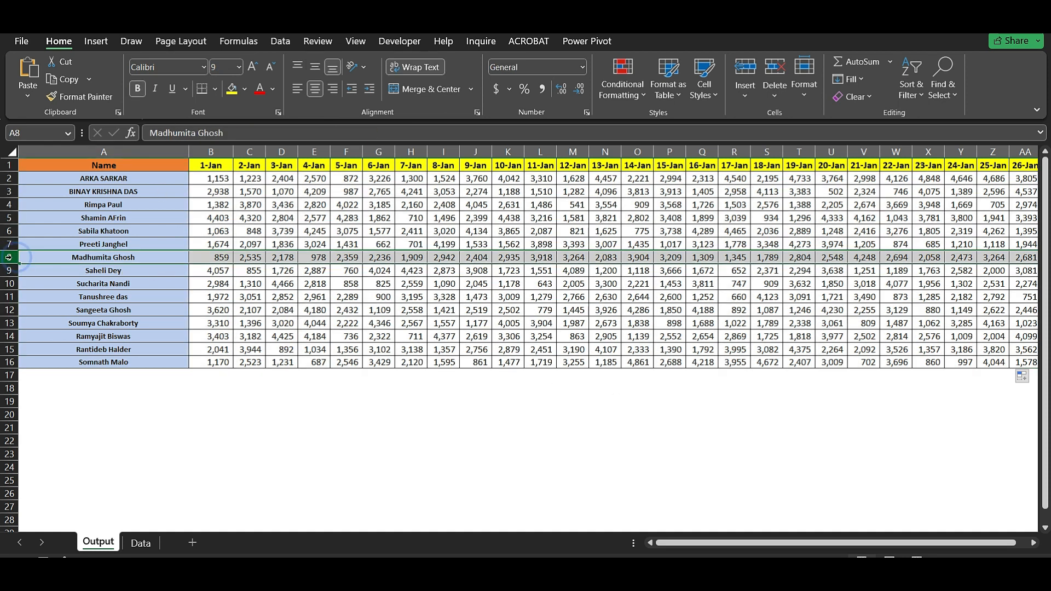
{"action": "right_click", "coordinate": [9, 257]}
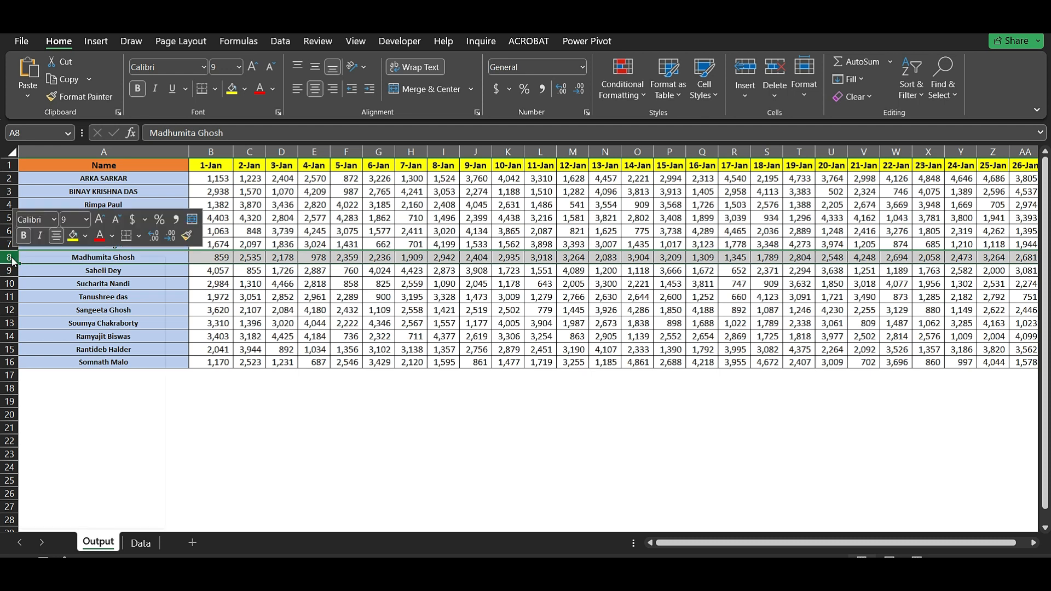
{"action": "left_click", "coordinate": [49, 398]}
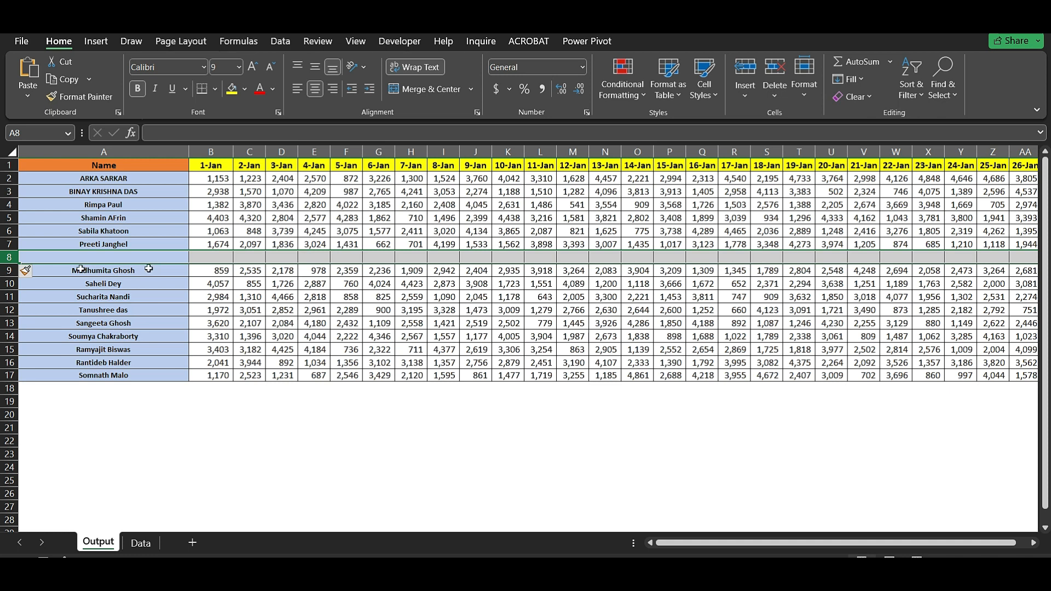
{"action": "left_click", "coordinate": [10, 246]}
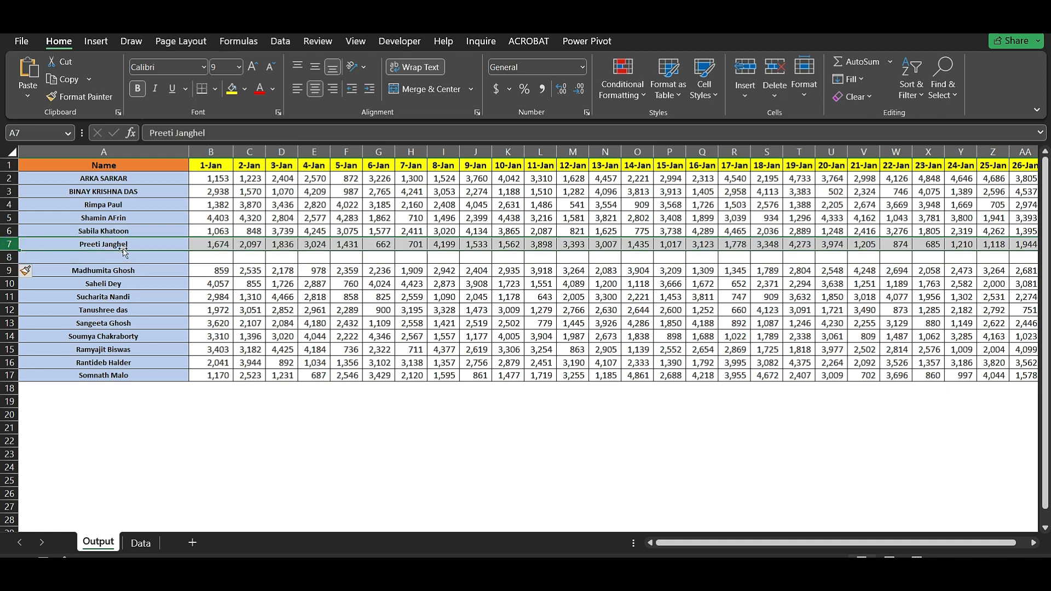
{"action": "left_click", "coordinate": [126, 245]}
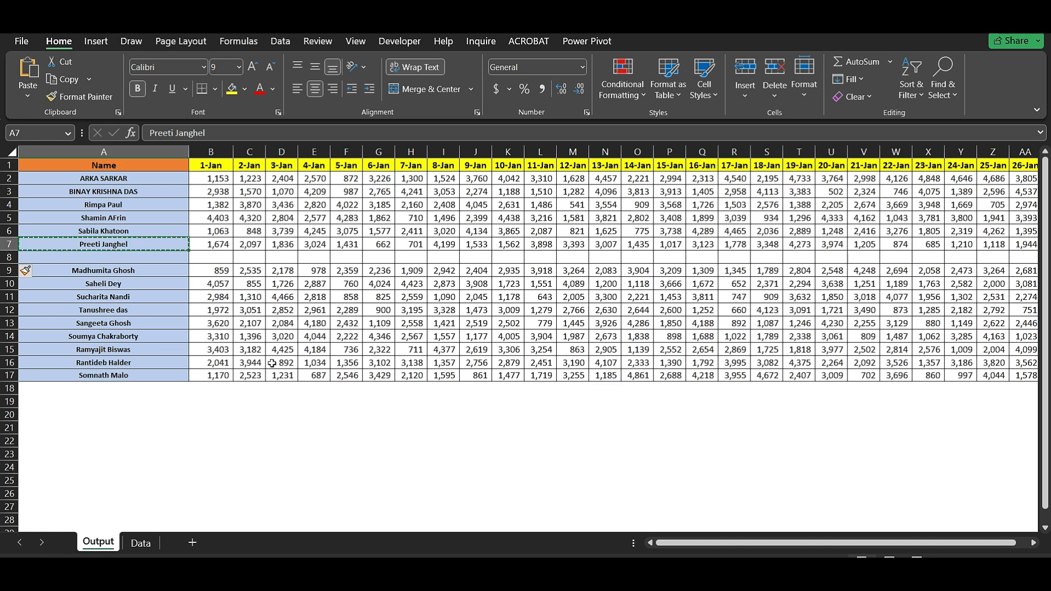
- Search the Data sheet for the copied name with Find All, locating it at A51
{"action": "left_click", "coordinate": [142, 543]}
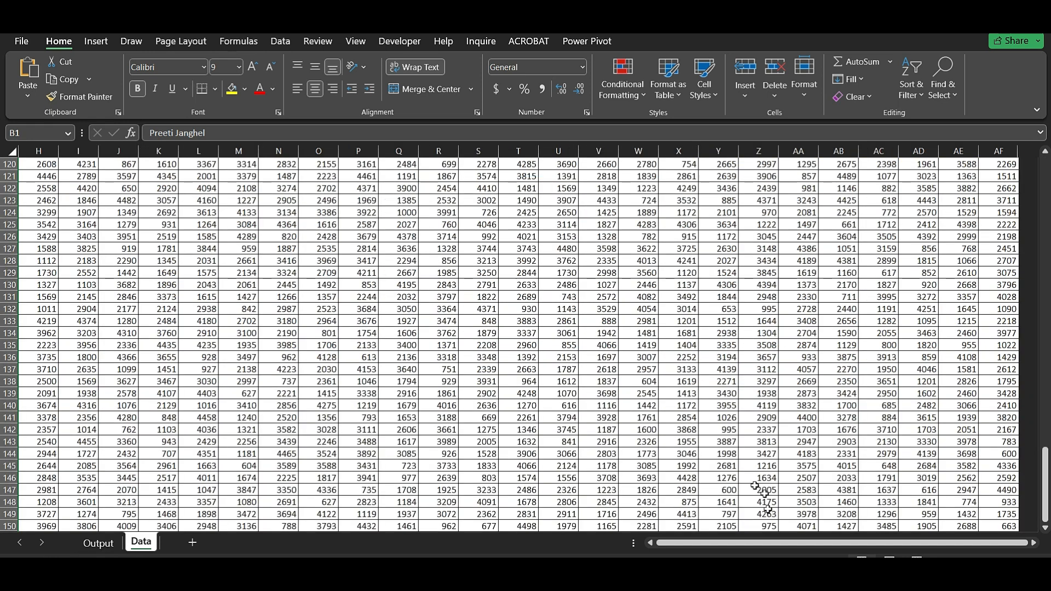
{"action": "left_click_drag", "start_coordinate": [766, 544], "coordinate": [638, 547]}
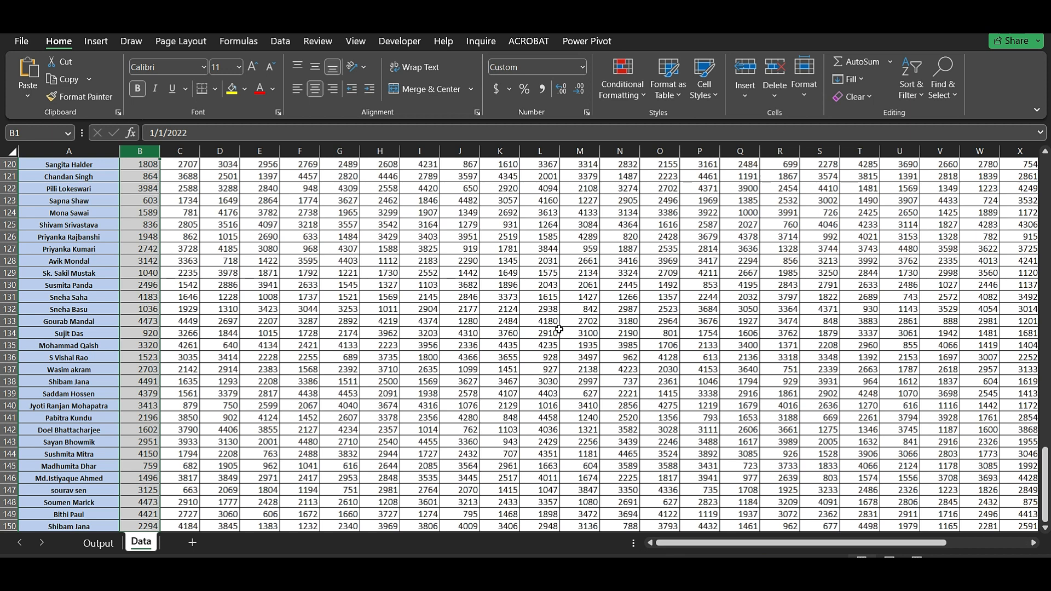
{"action": "scroll", "coordinate": [416, 328], "scroll_direction": "up", "scroll_amount": 6}
{"action": "left_click", "coordinate": [418, 223]}
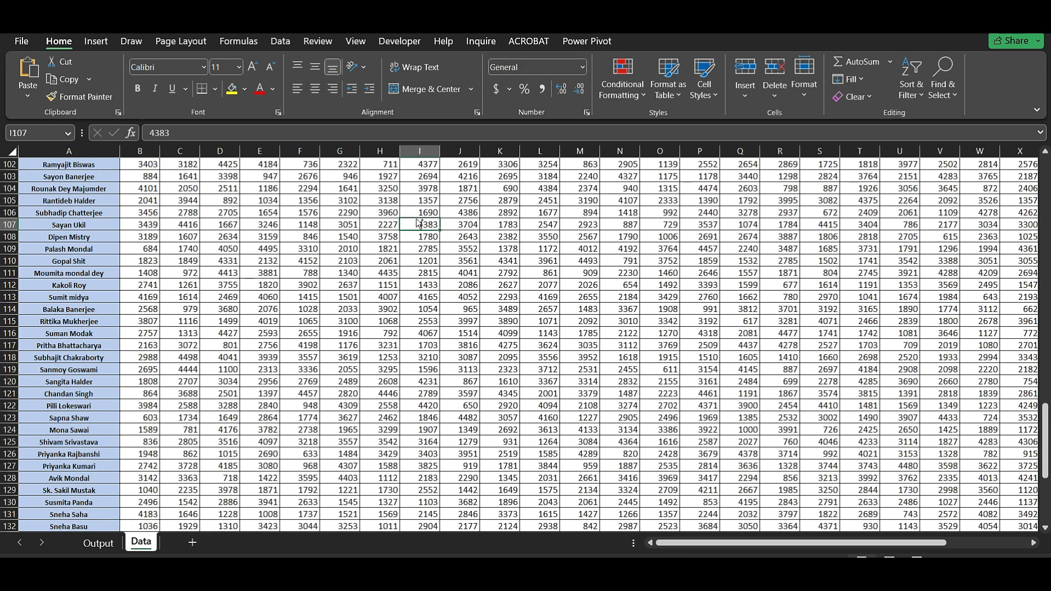
{"action": "key", "text": "ctrl+f"}
{"action": "left_click", "coordinate": [546, 260]}
{"action": "left_click", "coordinate": [619, 327]}
{"action": "left_click", "coordinate": [534, 361]}
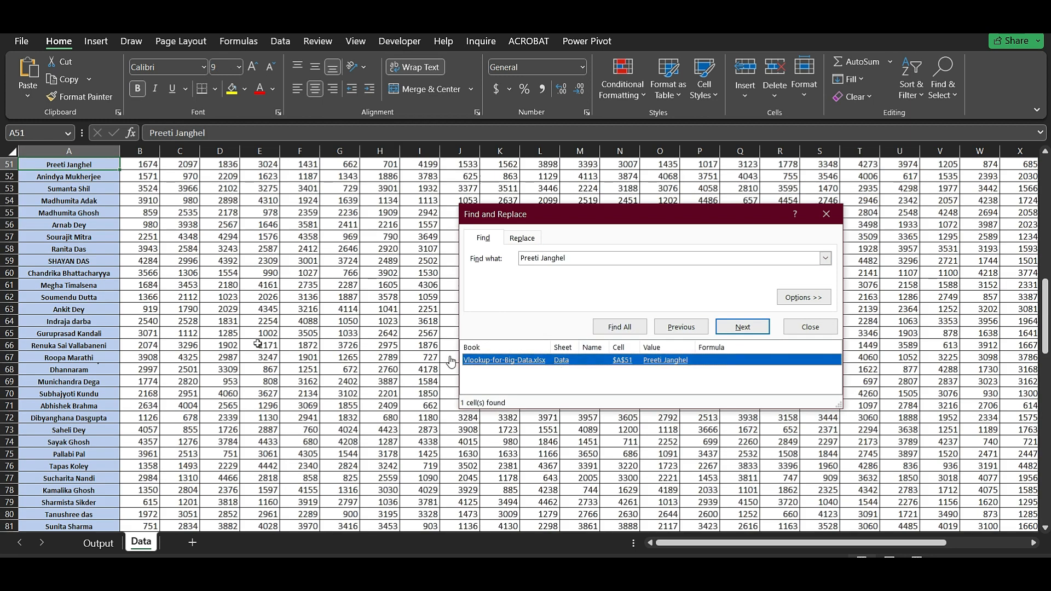
- Copy Data row 51 and paste it as static values into Output row 8
{"action": "scroll", "coordinate": [19, 219], "scroll_direction": "up", "scroll_amount": 2}
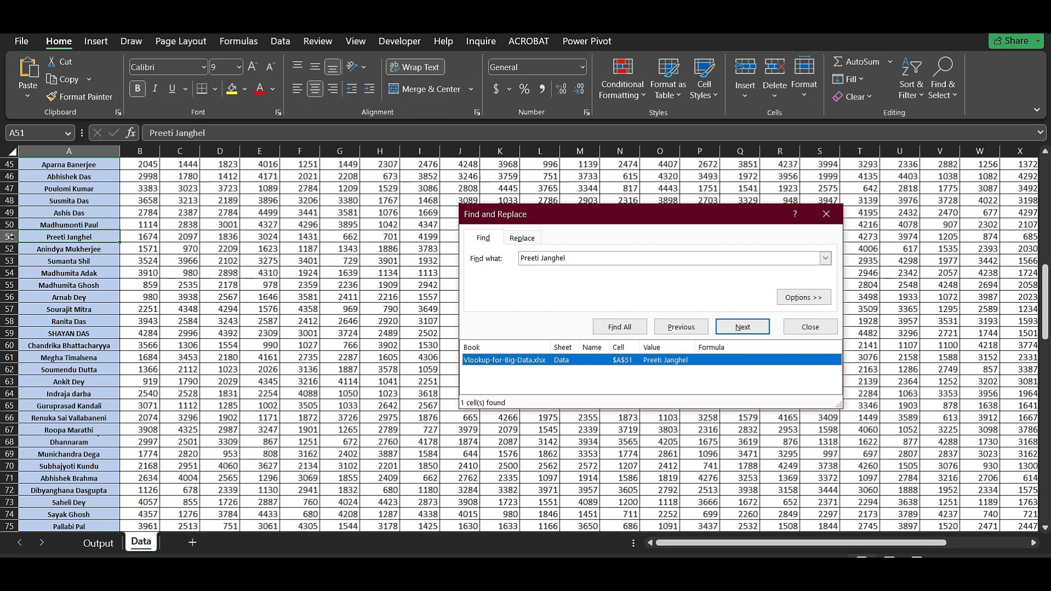
{"action": "left_click", "coordinate": [10, 237]}
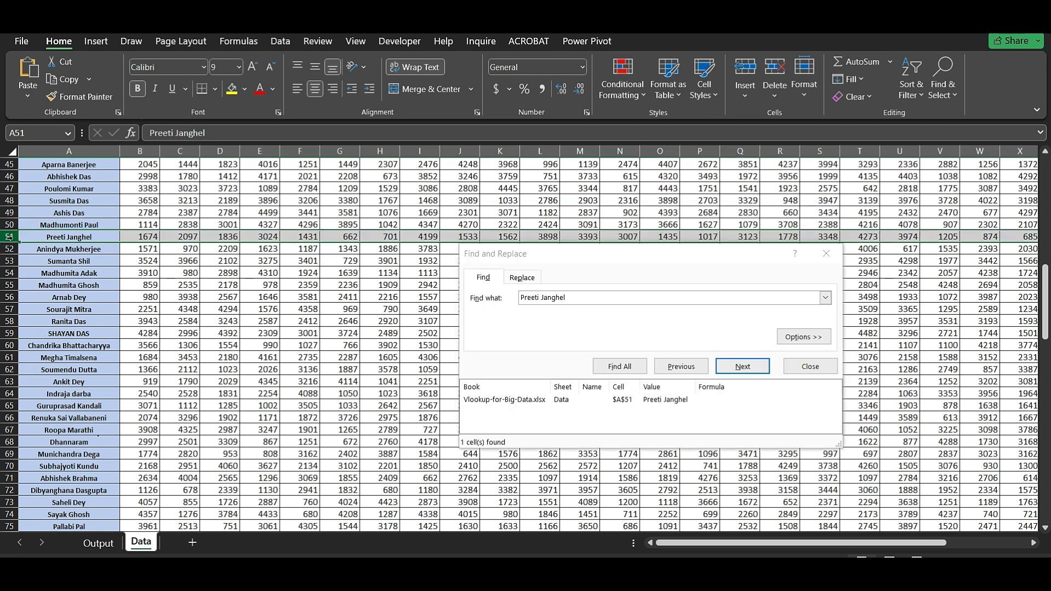
{"action": "left_click", "coordinate": [98, 543]}
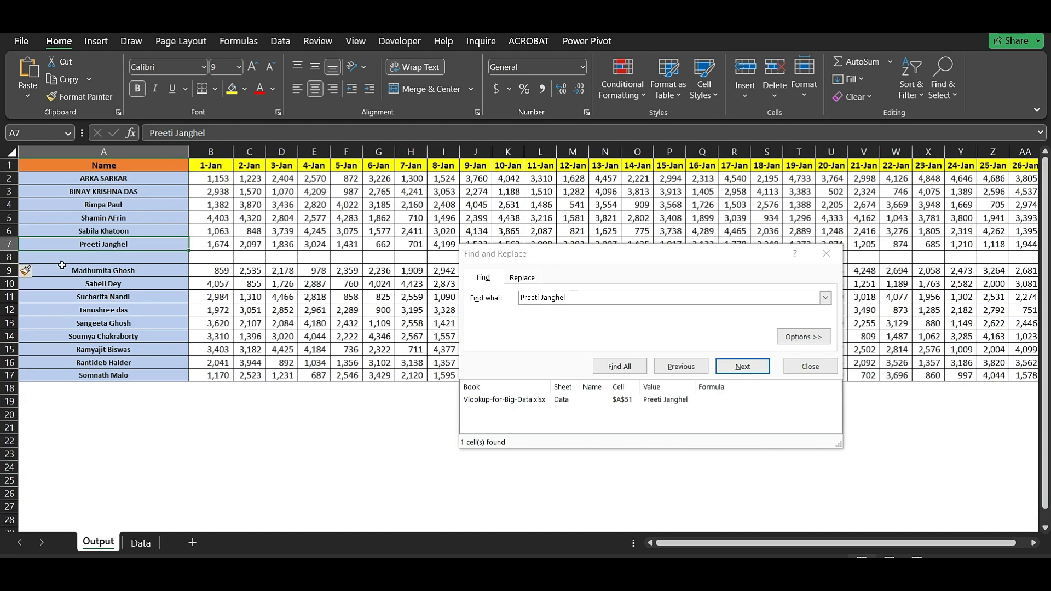
{"action": "left_click", "coordinate": [41, 257]}
{"action": "key", "text": "ctrl+v"}
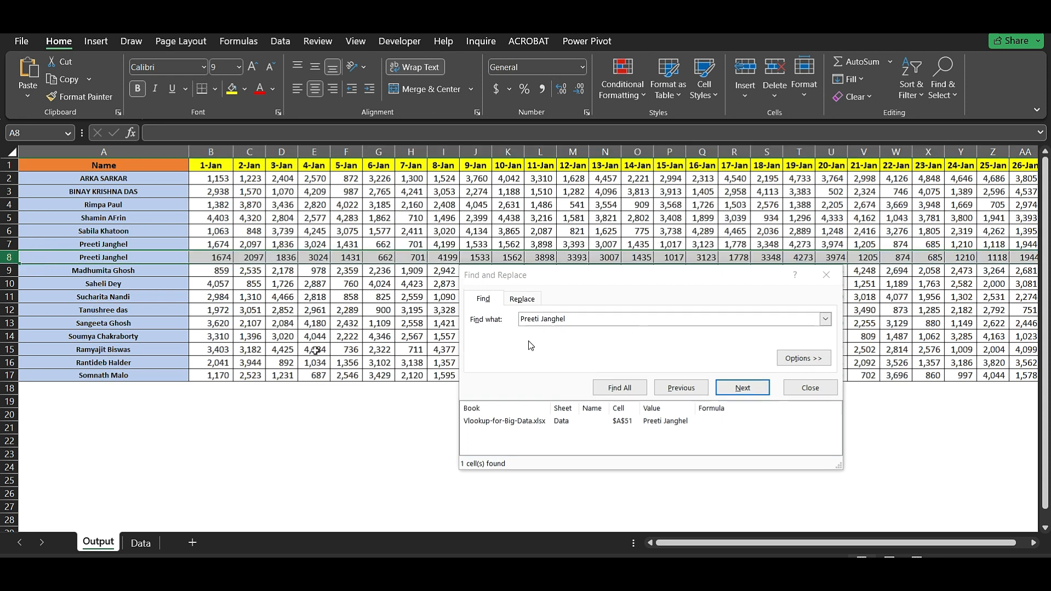
{"action": "left_click", "coordinate": [826, 275]}
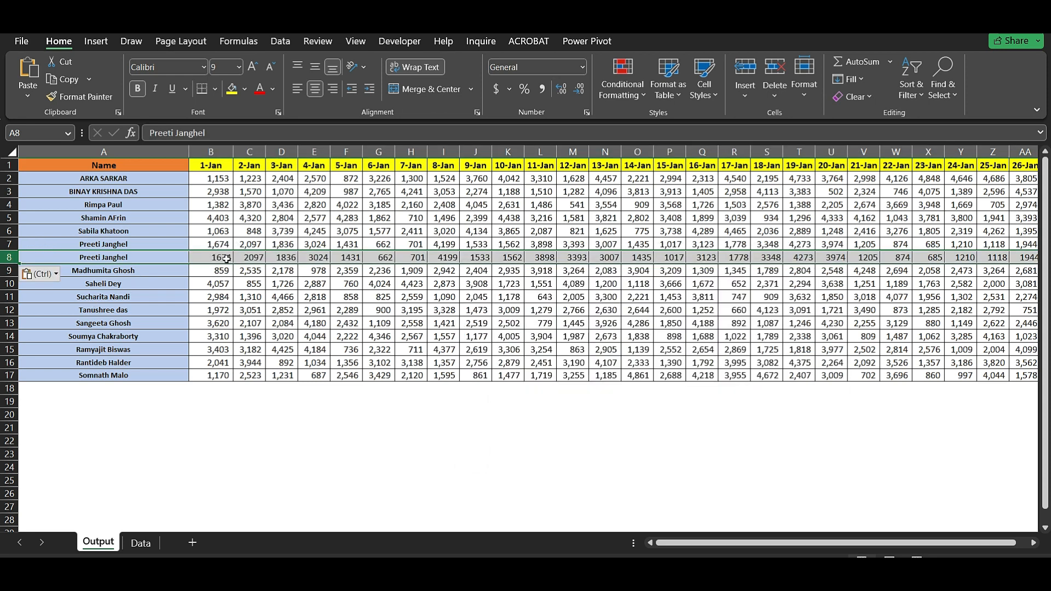
- Compare row 8's static values with row 7's VLOOKUP results, confirming E8 holds 3024
{"action": "left_click", "coordinate": [226, 259]}
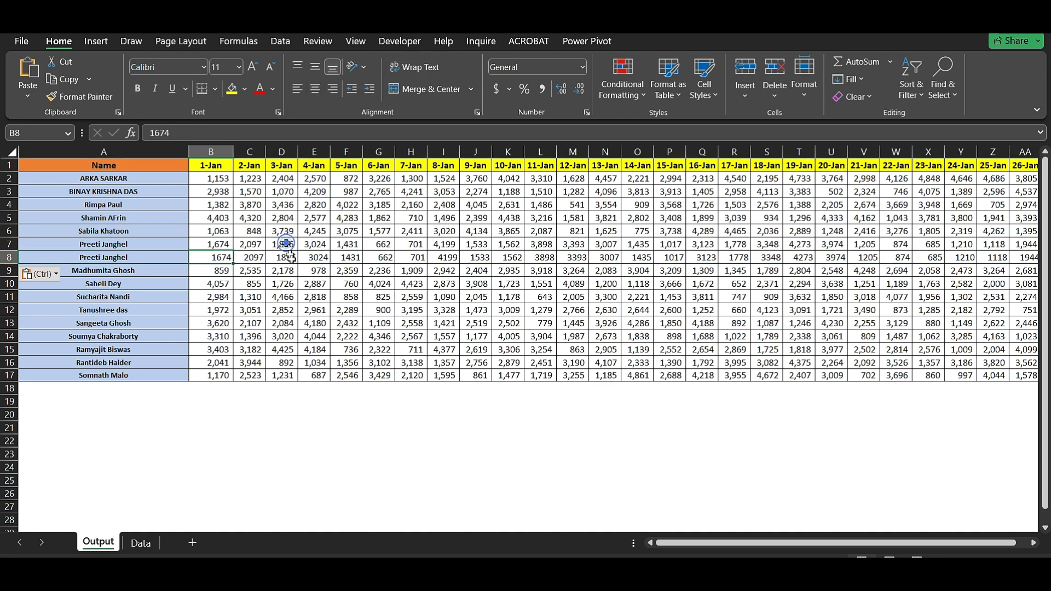
{"action": "left_click", "coordinate": [285, 243]}
{"action": "left_click", "coordinate": [293, 259]}
{"action": "left_click", "coordinate": [305, 243]}
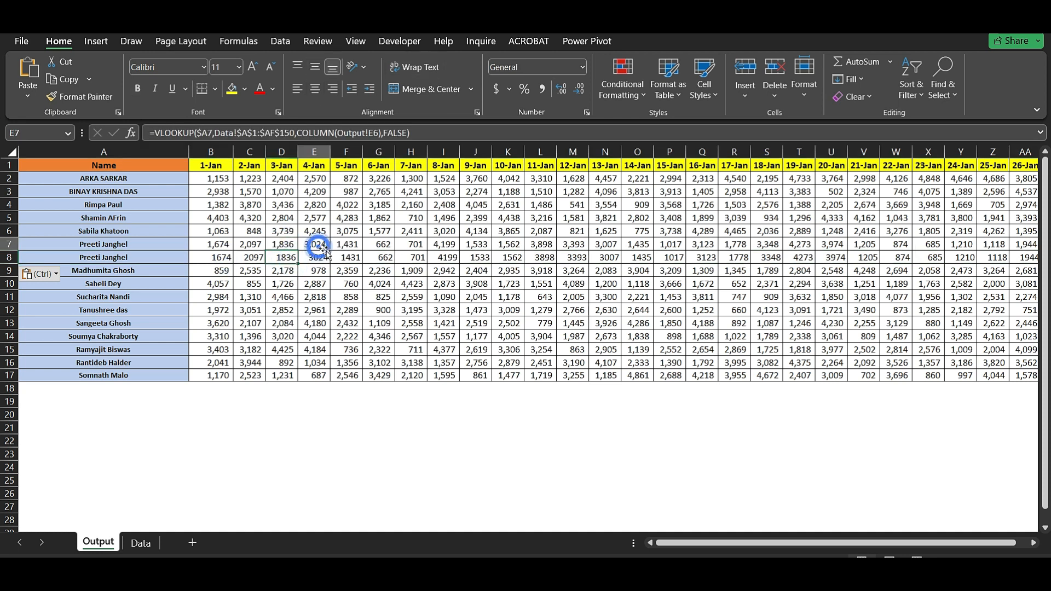
{"action": "left_click", "coordinate": [325, 257]}
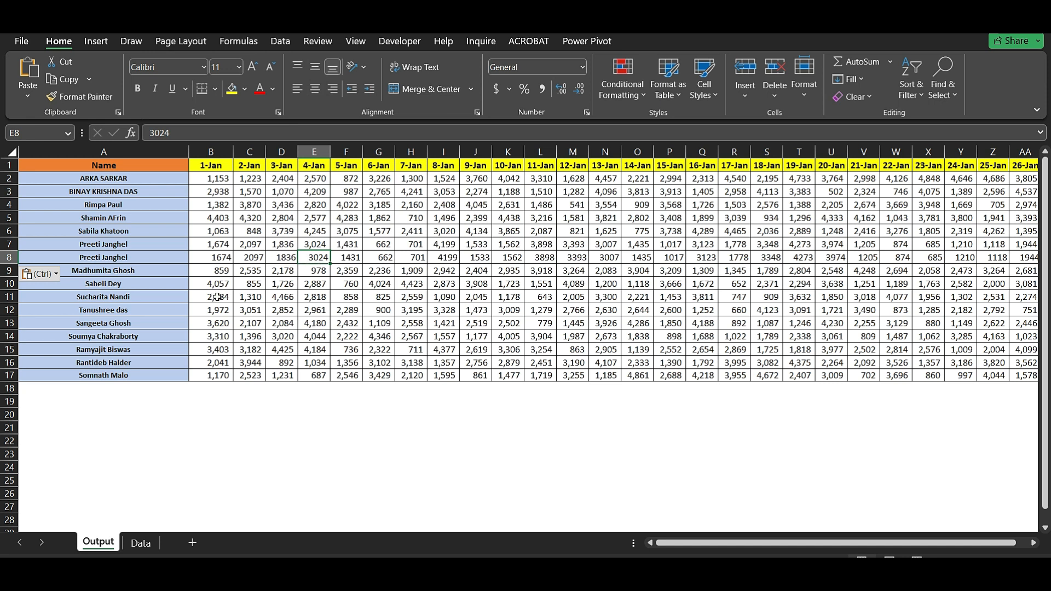
{"action": "left_click", "coordinate": [119, 283]}
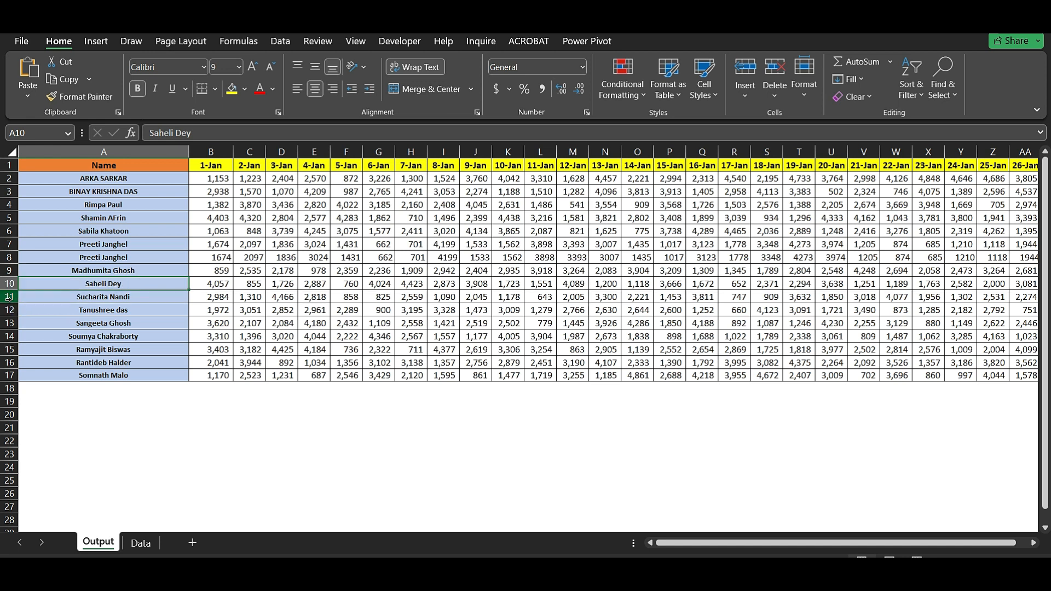
- Insert a blank row 11 on the Output sheet and copy the name in A10
{"action": "right_click", "coordinate": [8, 297]}
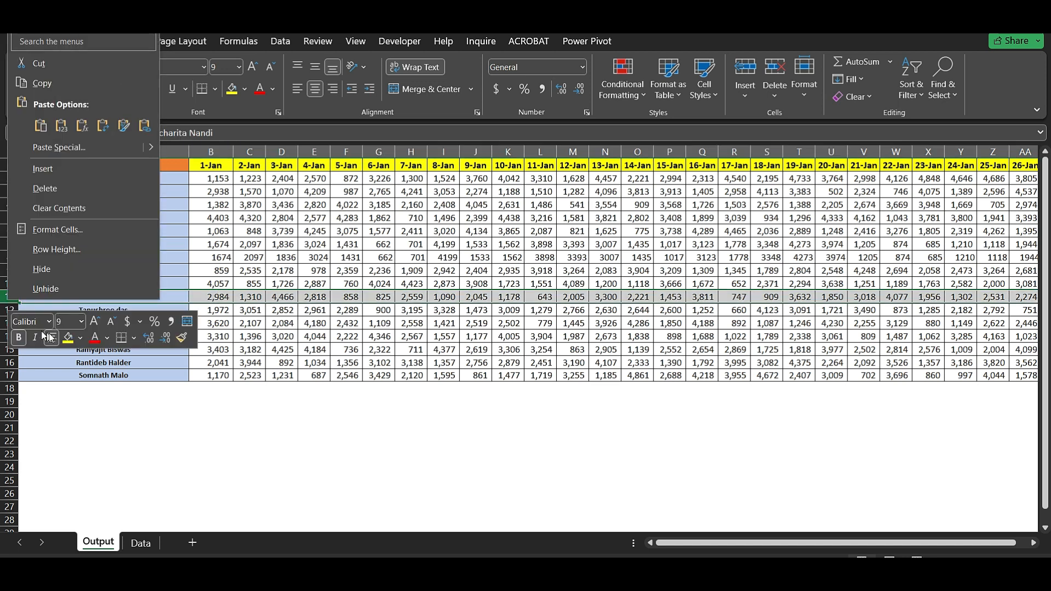
{"action": "left_click", "coordinate": [51, 173]}
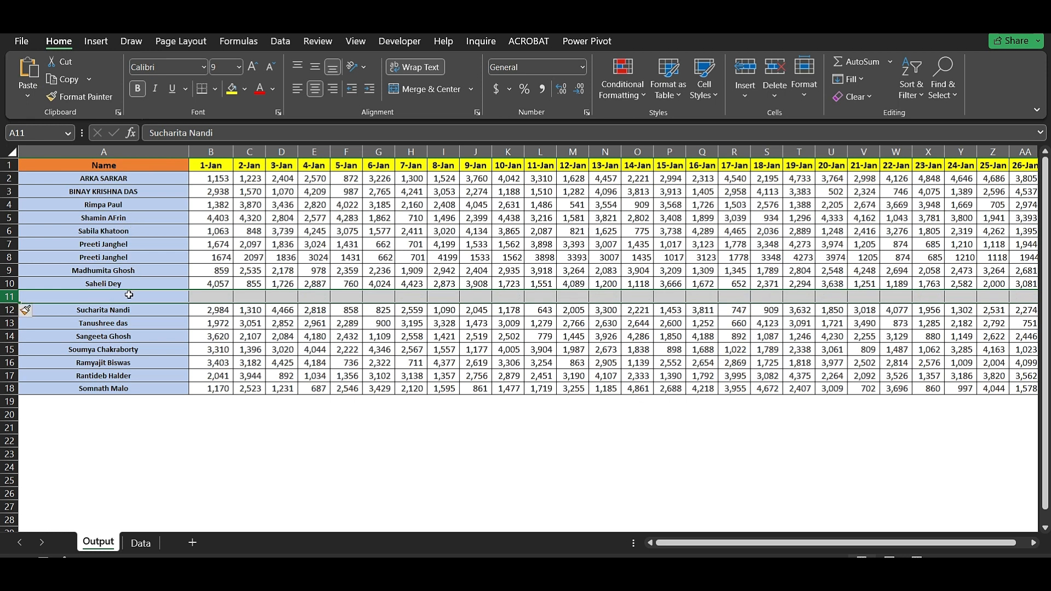
{"action": "left_click", "coordinate": [129, 282]}
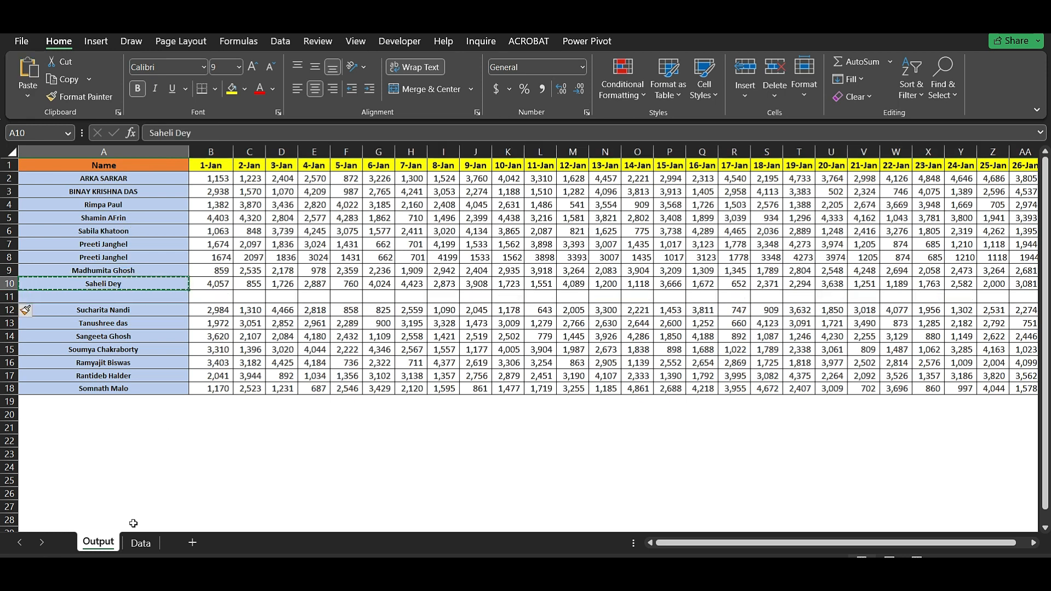
- Find the copied name on the Data sheet and copy its full row 73
{"action": "left_click", "coordinate": [141, 543]}
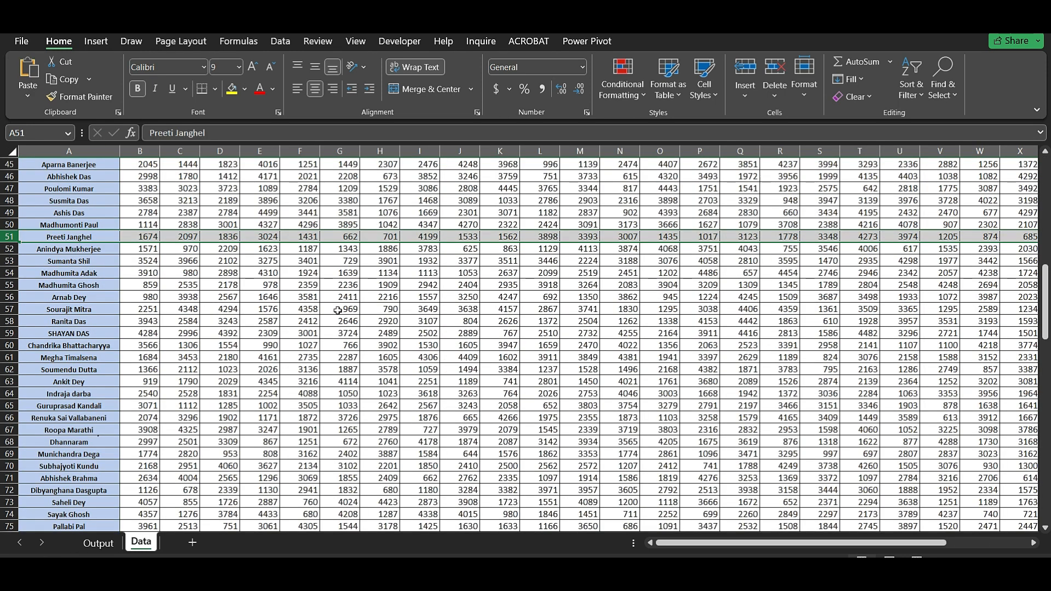
{"action": "key", "text": "ctrl+f"}
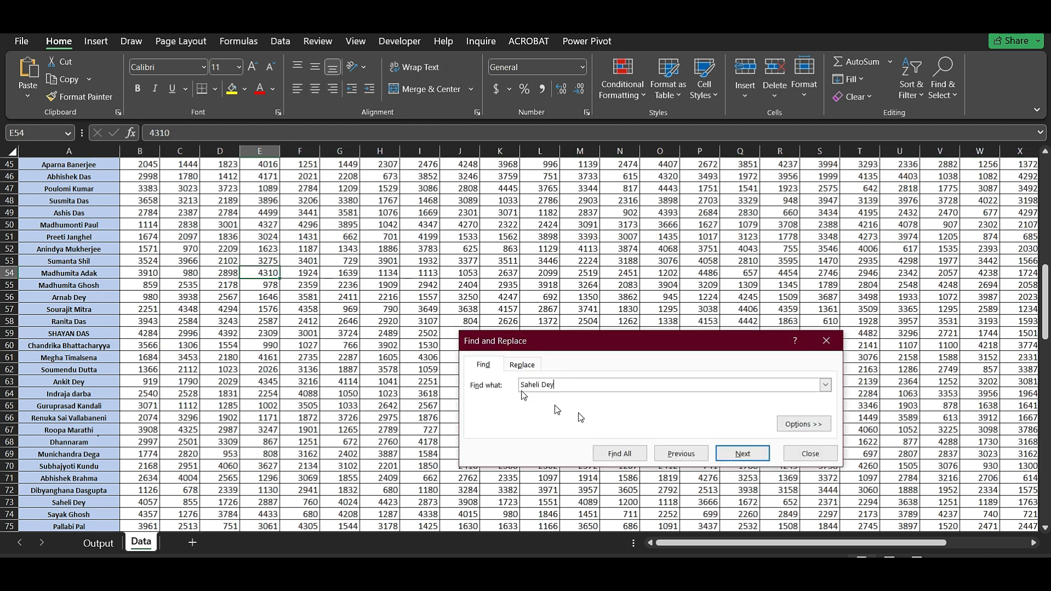
{"action": "left_click", "coordinate": [630, 454]}
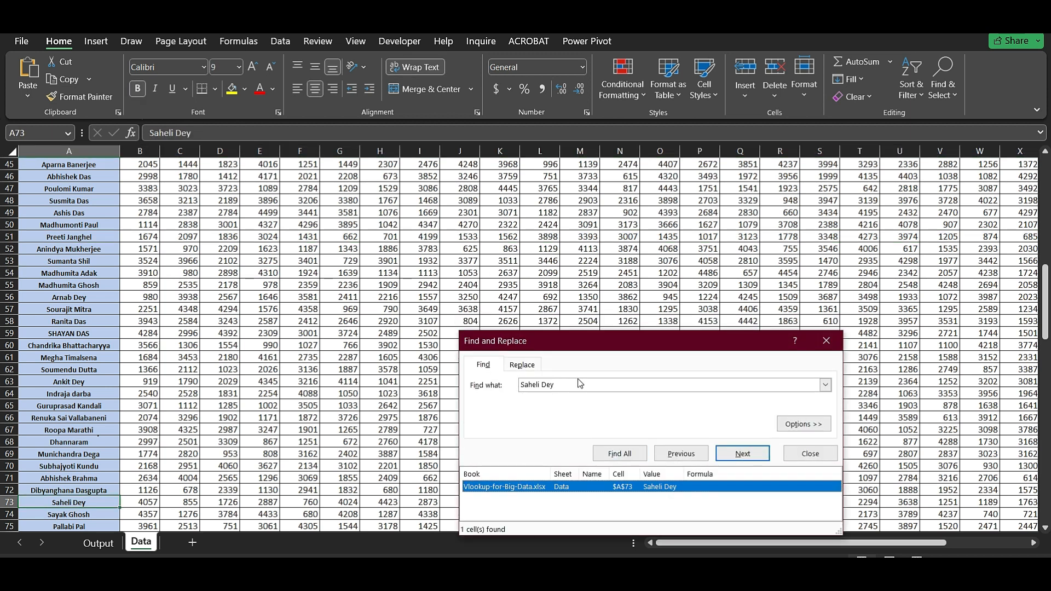
{"action": "left_click_drag", "start_coordinate": [579, 343], "coordinate": [587, 292]}
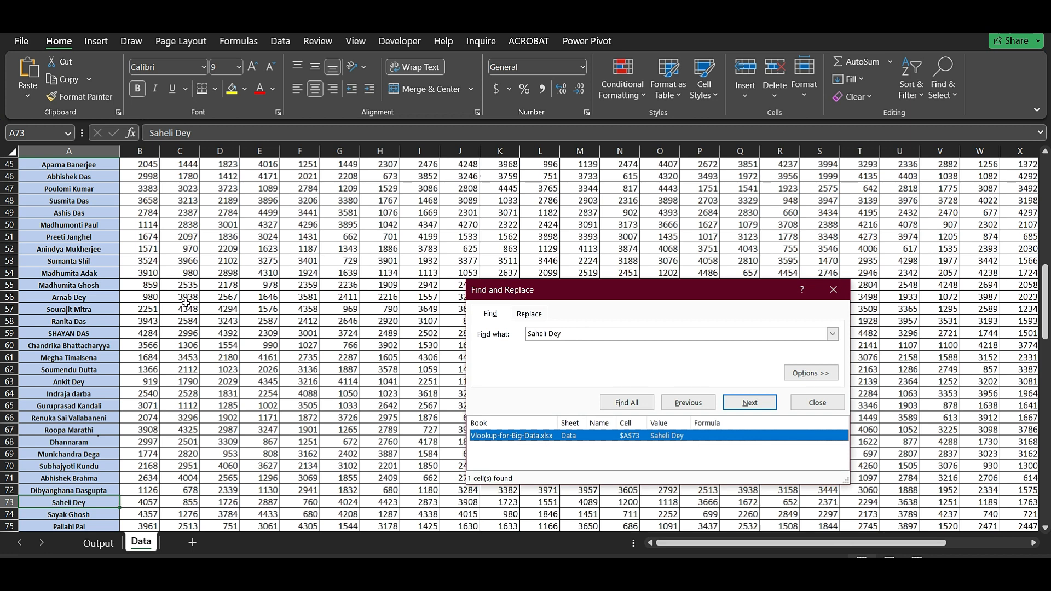
{"action": "scroll", "coordinate": [186, 303], "scroll_direction": "up", "scroll_amount": 2}
{"action": "scroll", "coordinate": [186, 303], "scroll_direction": "down", "scroll_amount": 2}
{"action": "left_click", "coordinate": [10, 502]}
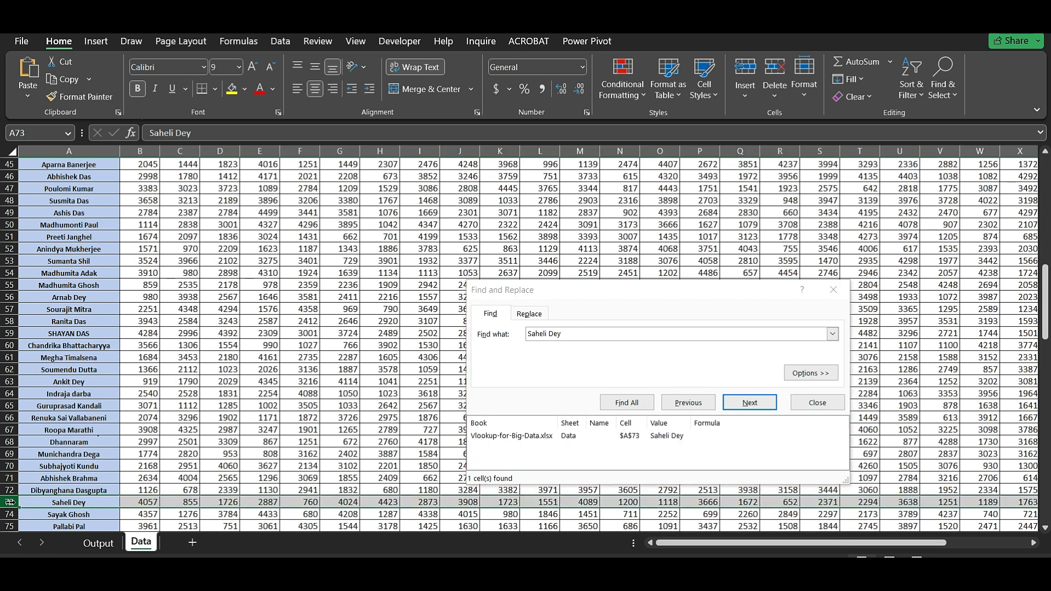
- Paste the Data row 73 figures into Output row 11 starting at A11
{"action": "left_click", "coordinate": [98, 543]}
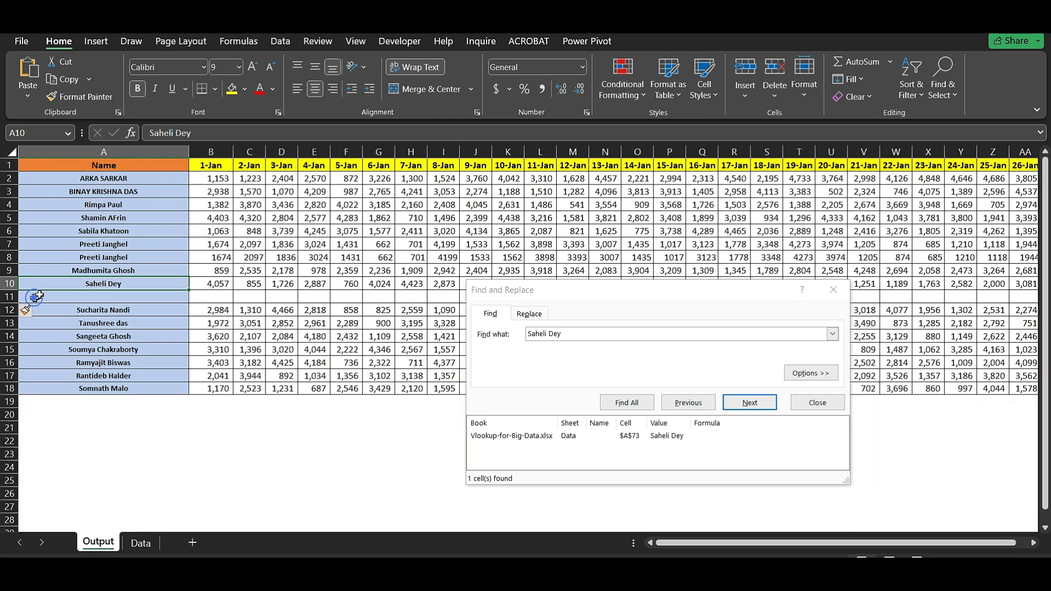
{"action": "left_click", "coordinate": [39, 296]}
{"action": "key", "text": "ctrl+v"}
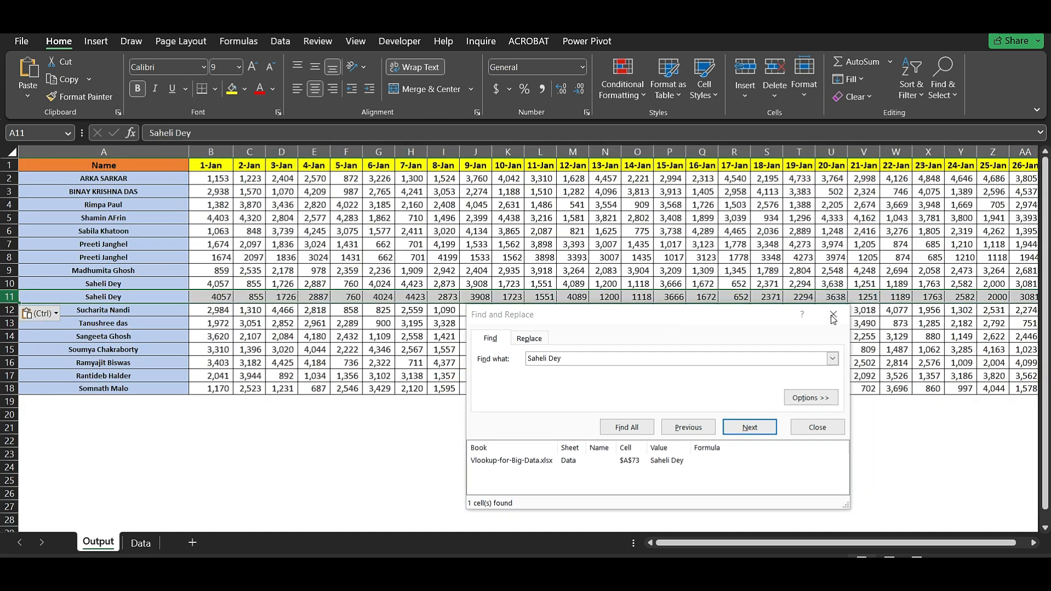
{"action": "key", "text": "Escape"}
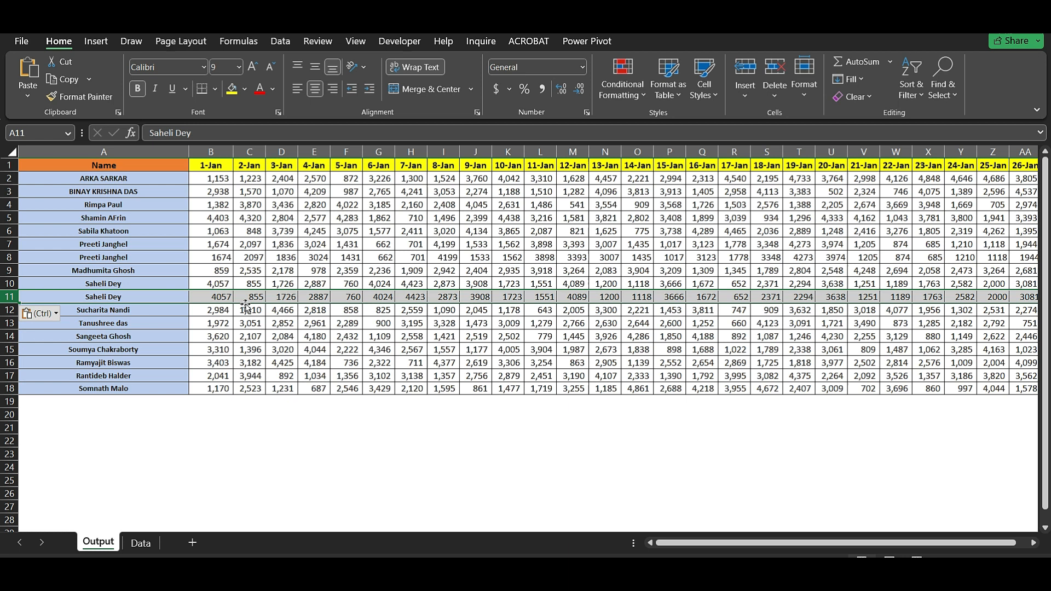